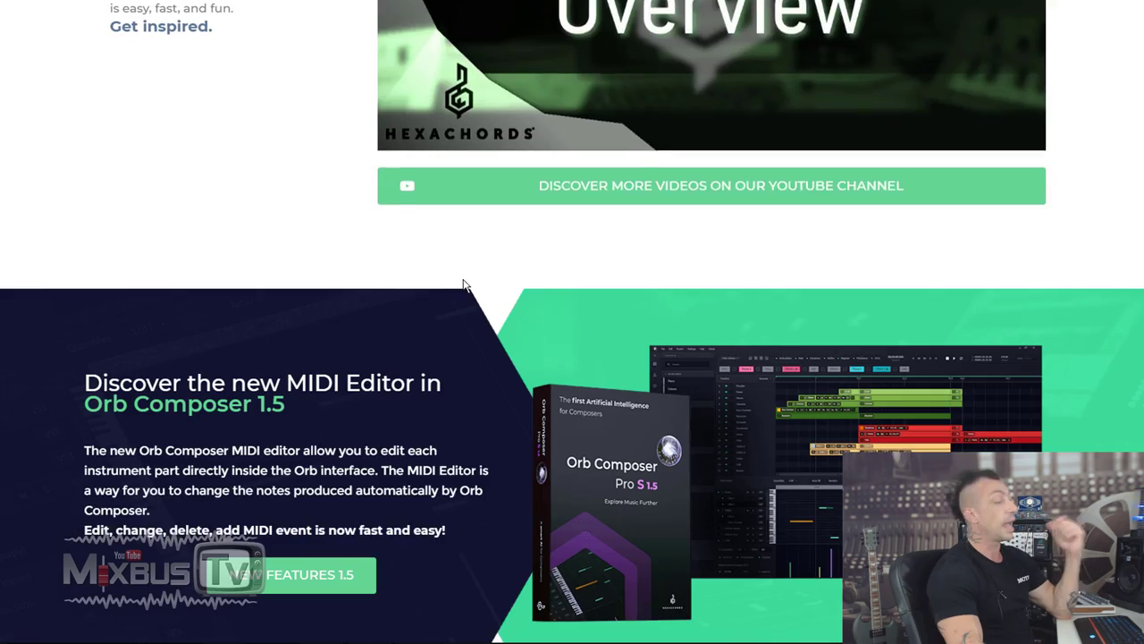
Step: Scroll down the X-Accord product page through its feature cards
{"action": "scroll", "coordinate": [470, 277], "scroll_direction": "down", "scroll_amount": 8}
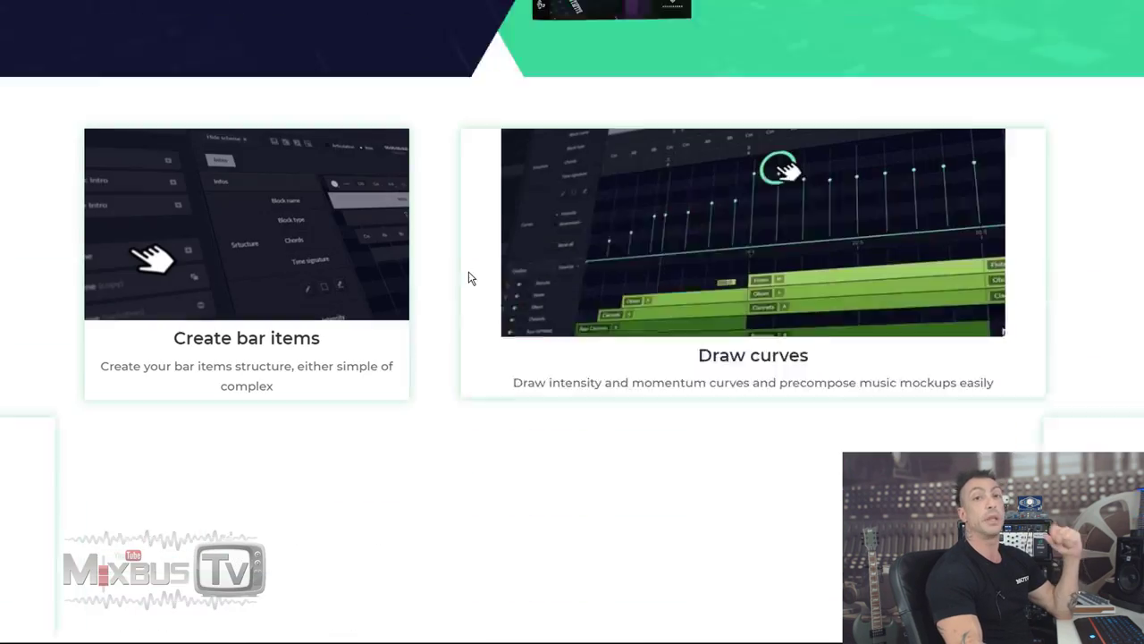
{"action": "scroll", "coordinate": [519, 279], "scroll_direction": "down", "scroll_amount": 10}
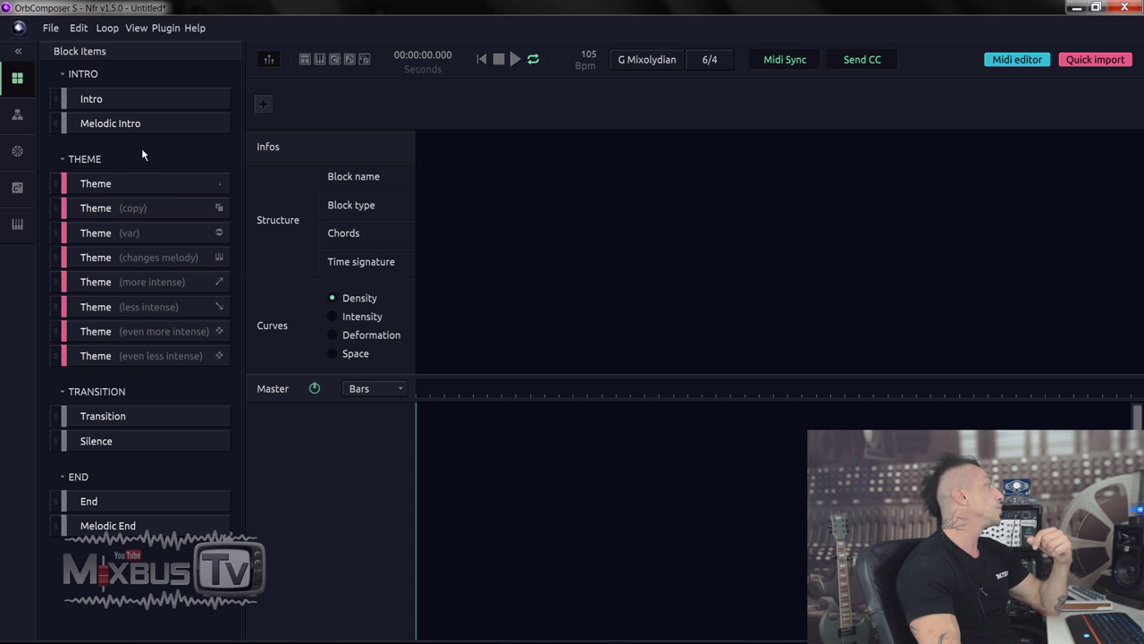
Step: Create a new project from the Orchestral music template, dismissing the port warning
{"action": "left_click", "coordinate": [51, 28]}
{"action": "left_click", "coordinate": [72, 52]}
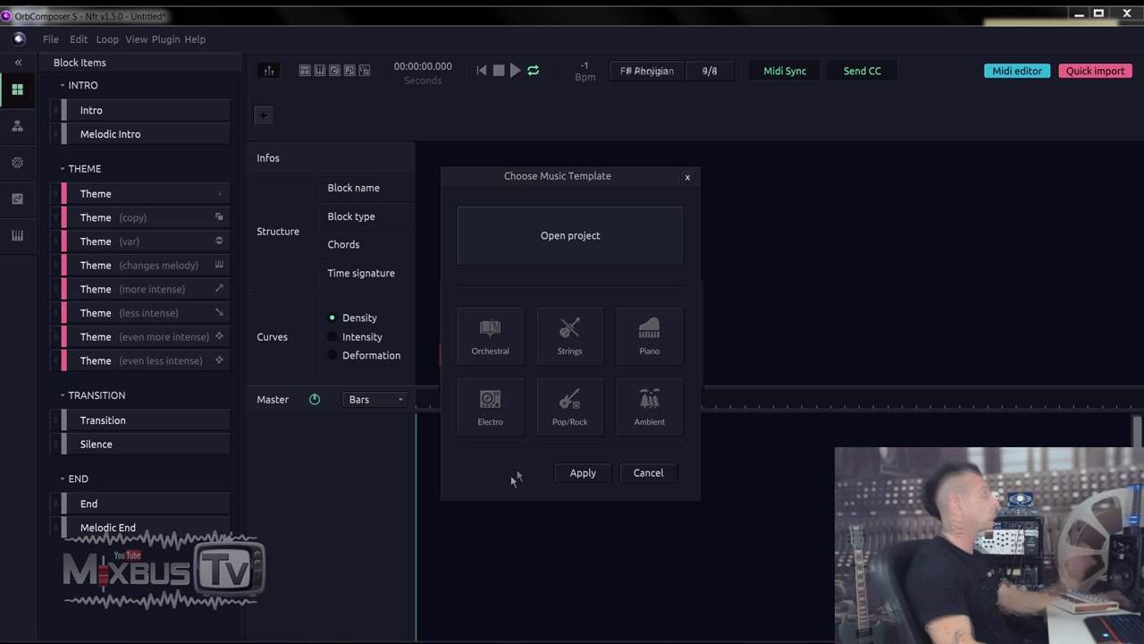
{"action": "left_click", "coordinate": [500, 357]}
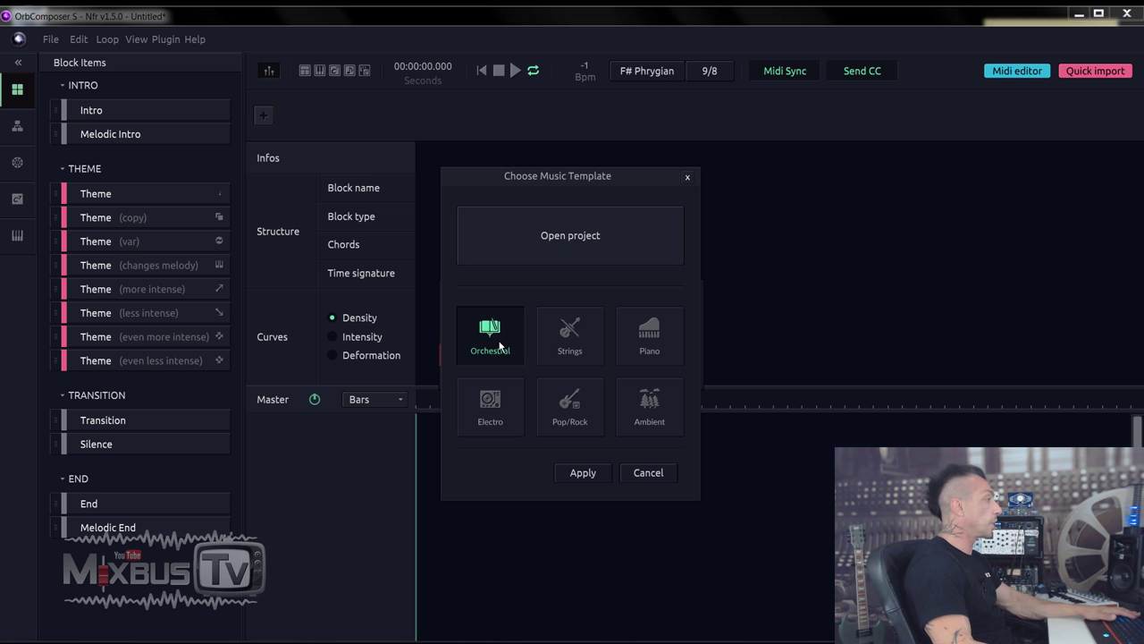
{"action": "left_click", "coordinate": [583, 472]}
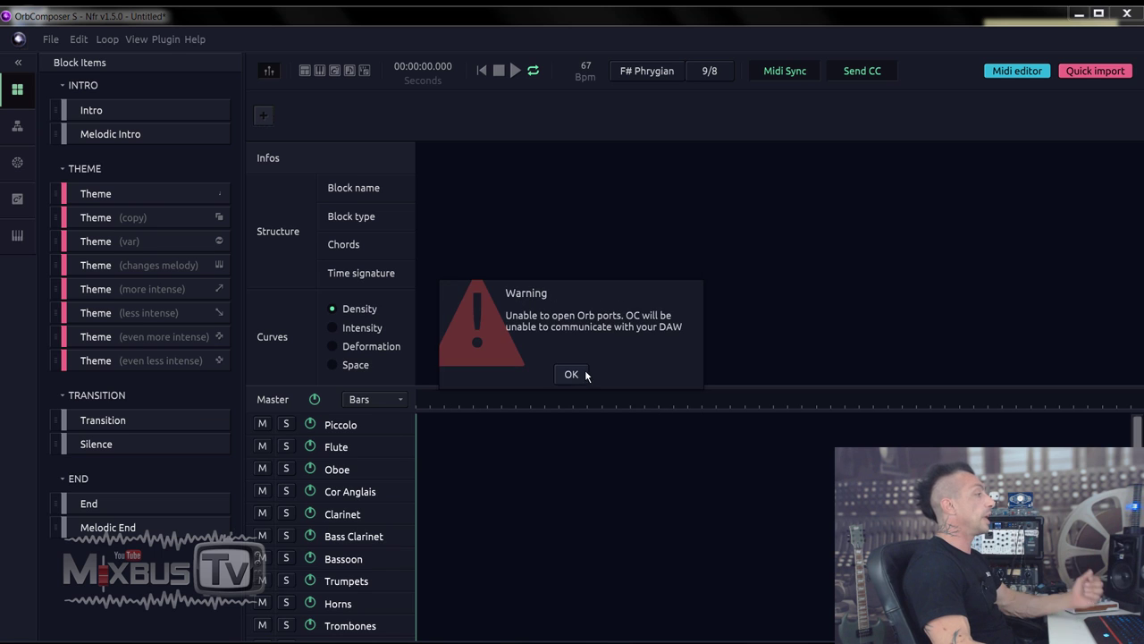
{"action": "left_click", "coordinate": [581, 375]}
{"action": "scroll", "coordinate": [372, 409], "scroll_direction": "down", "scroll_amount": 8}
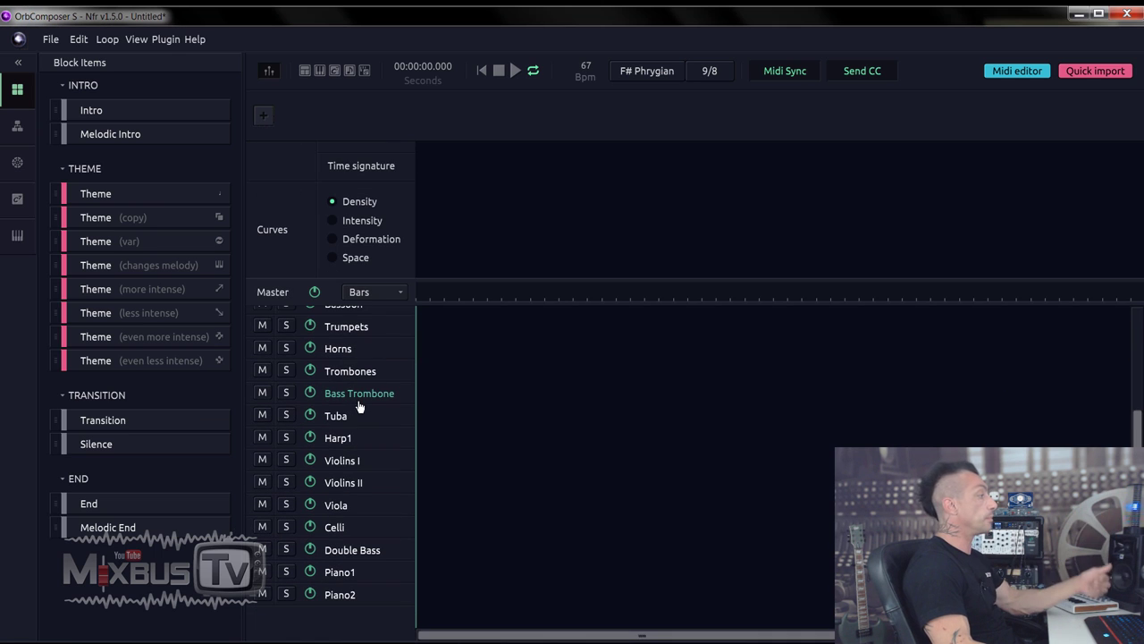
Step: Lower the tempo to 62 BPM, set the key to C Major and the time signature to 6/4
{"action": "scroll", "coordinate": [366, 488], "scroll_direction": "up", "scroll_amount": 8}
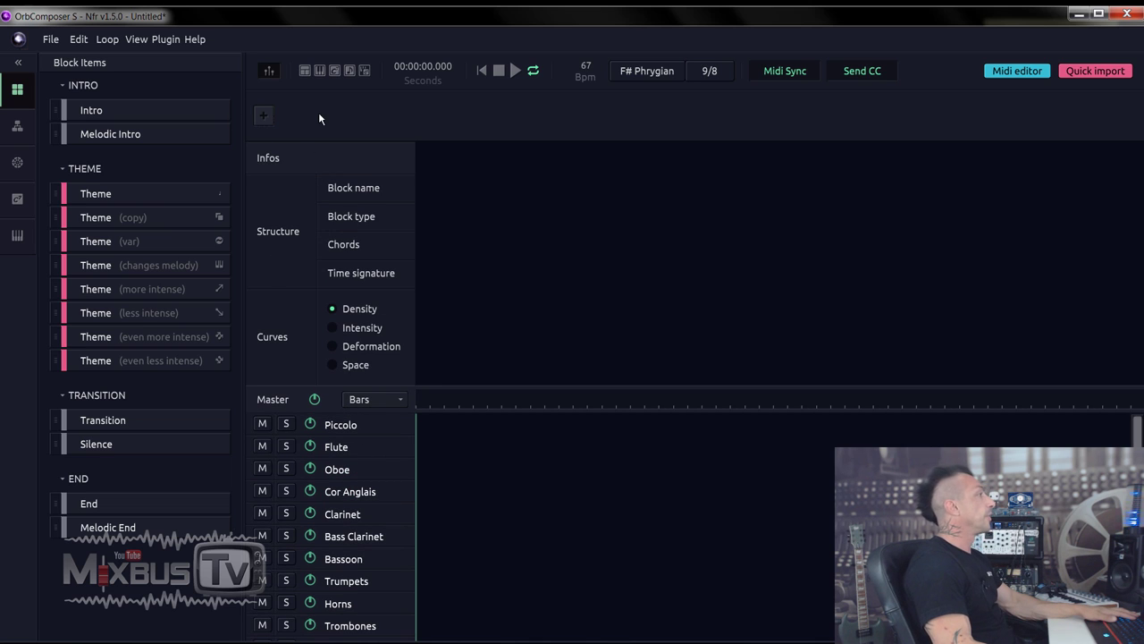
{"action": "left_click_drag", "start_coordinate": [587, 65], "coordinate": [673, 110]}
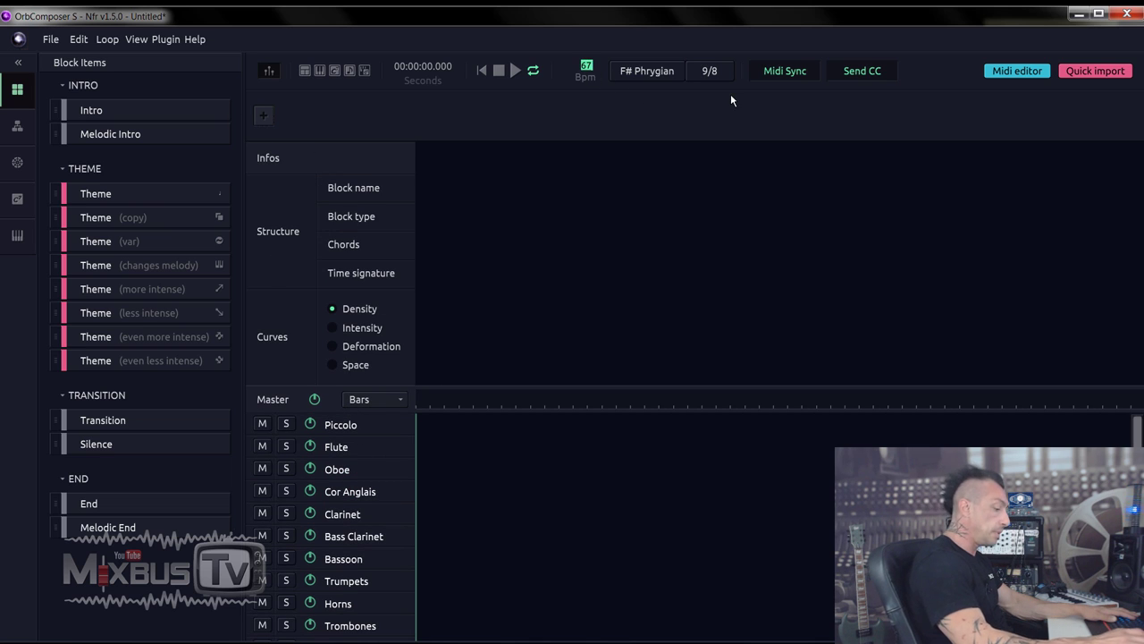
{"action": "left_click", "coordinate": [640, 71]}
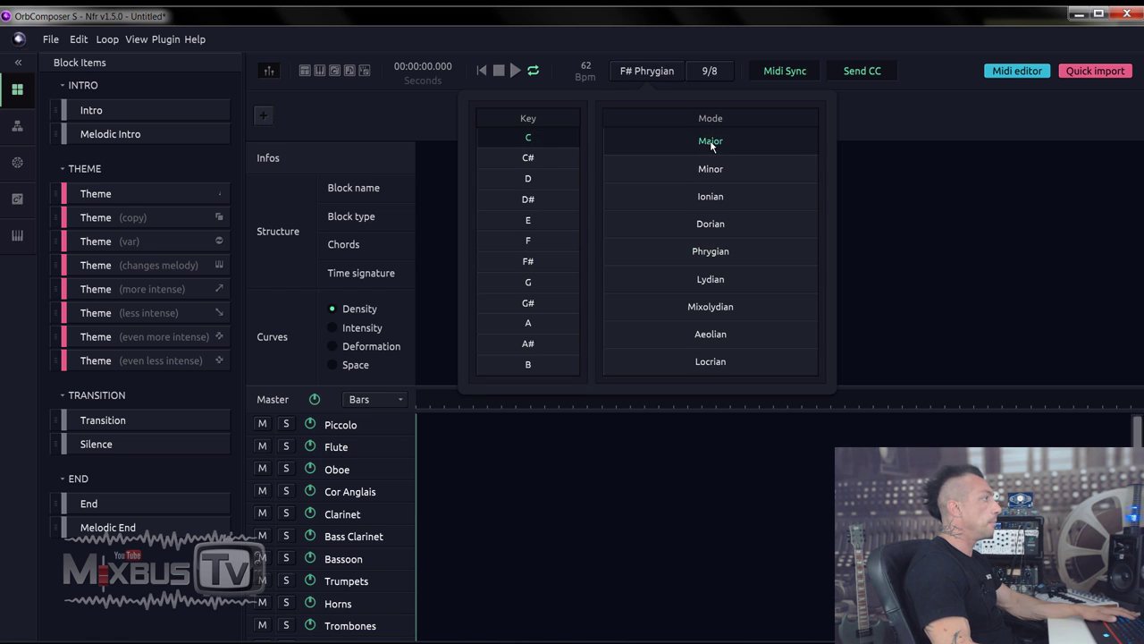
{"action": "left_click", "coordinate": [709, 78]}
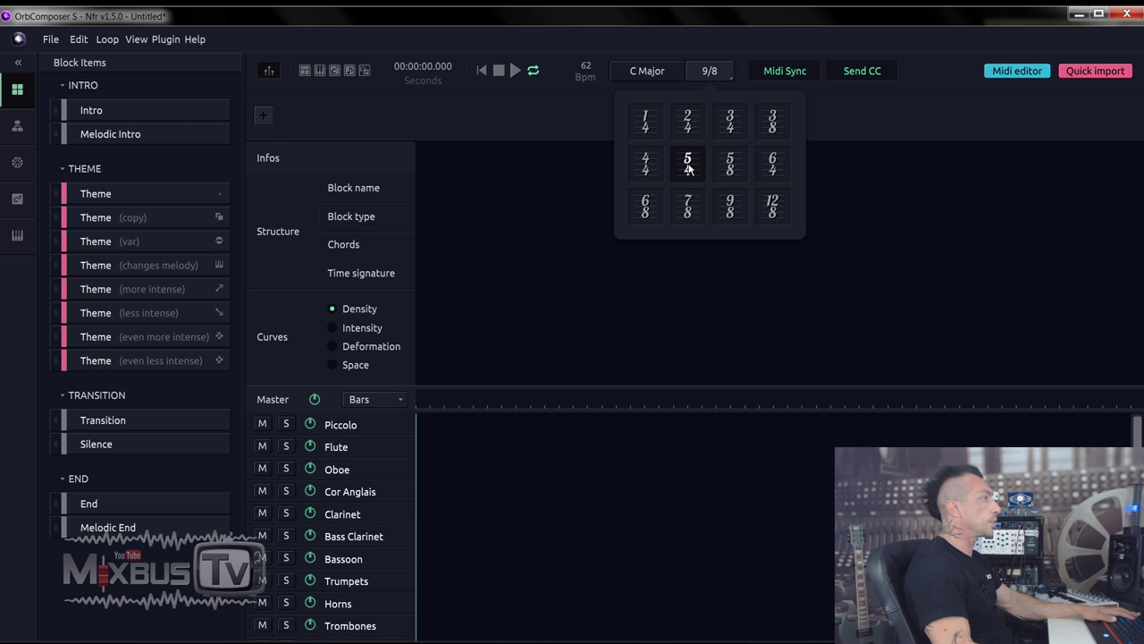
{"action": "left_click", "coordinate": [770, 164]}
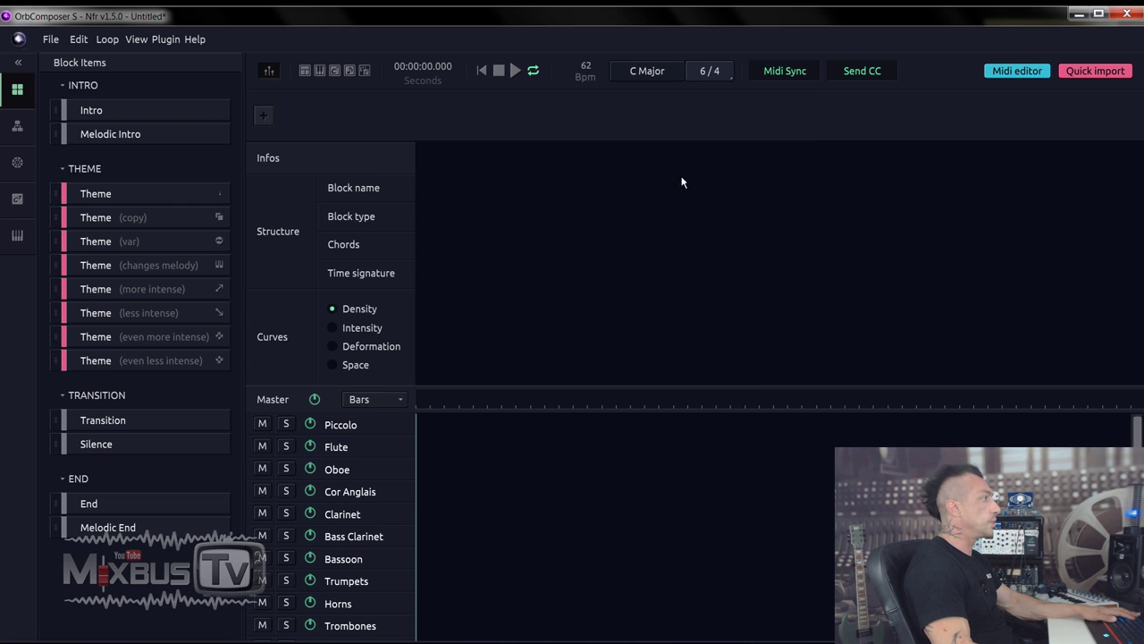
Step: Place Intro, Theme, Transition, Mel. End and End blocks one after another on the arrangement
{"action": "left_click", "coordinate": [23, 131]}
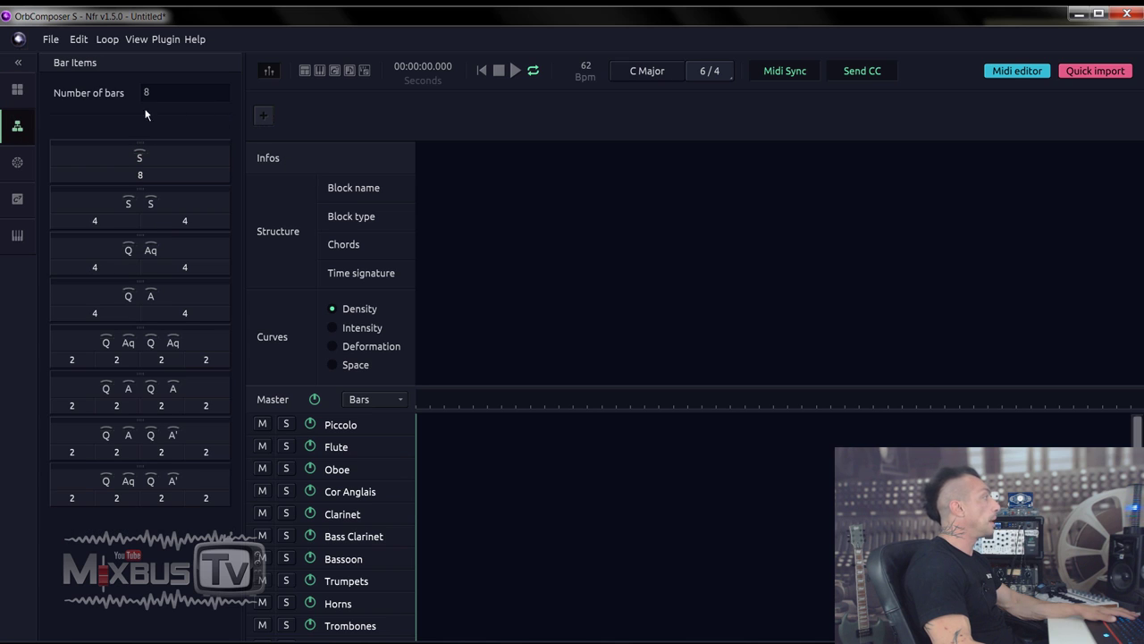
{"action": "left_click", "coordinate": [17, 89]}
{"action": "left_click_drag", "start_coordinate": [106, 105], "coordinate": [509, 237]}
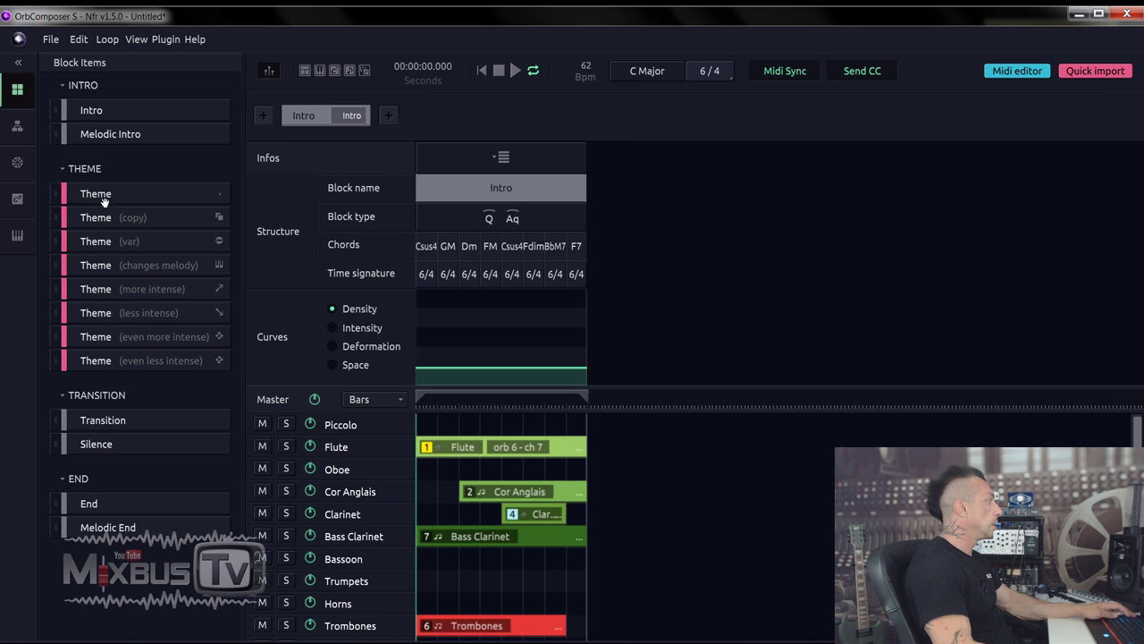
{"action": "left_click_drag", "start_coordinate": [96, 195], "coordinate": [662, 268]}
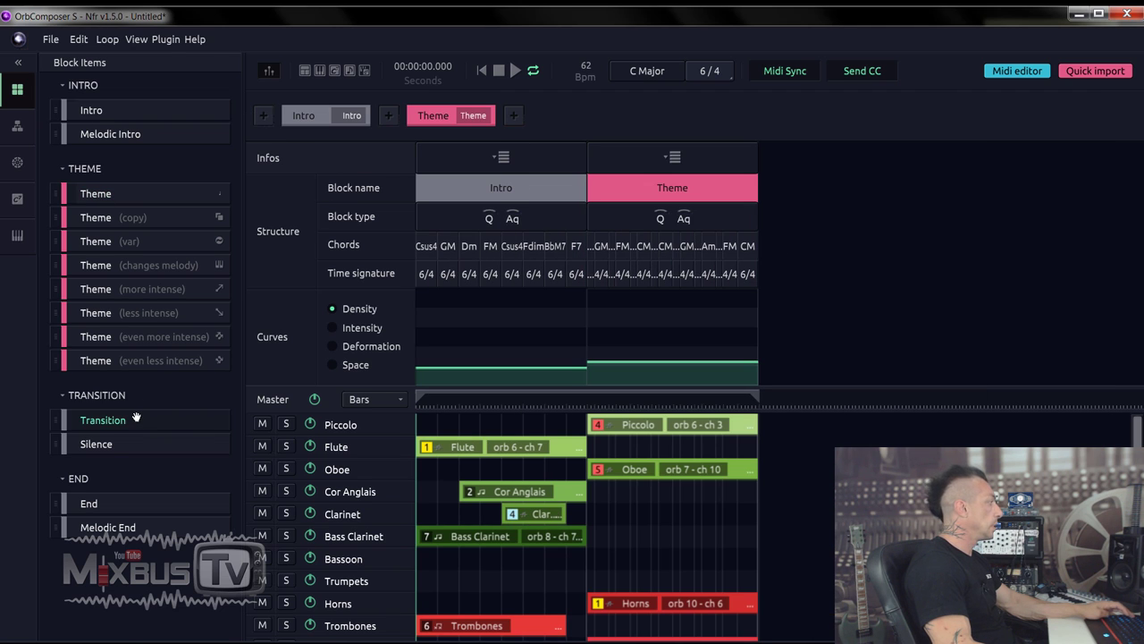
{"action": "left_click_drag", "start_coordinate": [136, 418], "coordinate": [853, 287]}
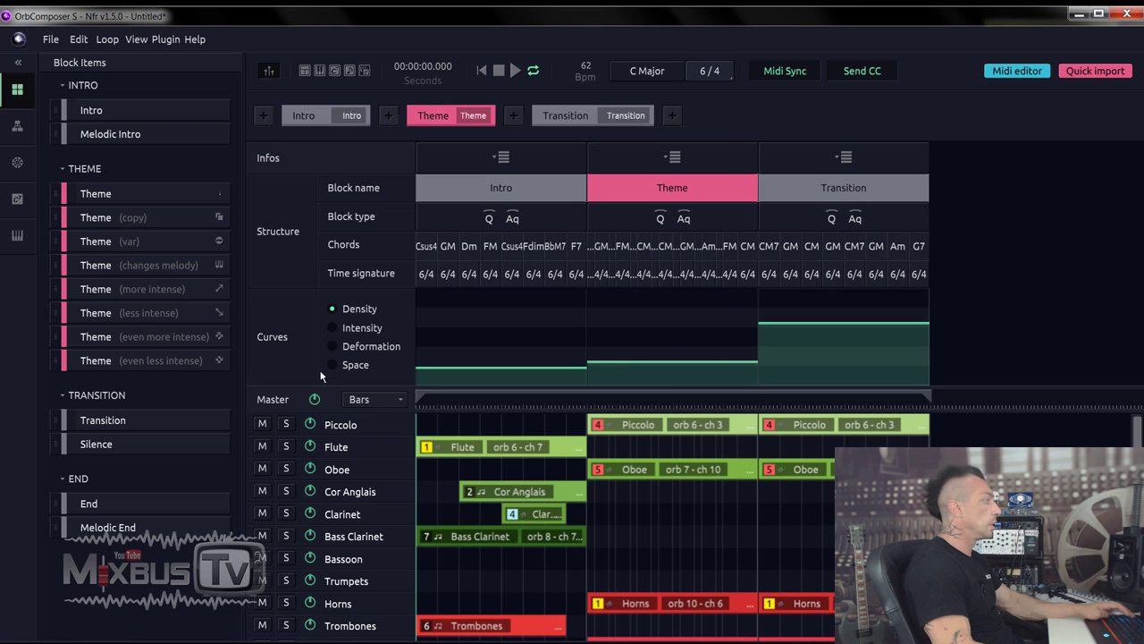
{"action": "left_click_drag", "start_coordinate": [133, 520], "coordinate": [984, 295]}
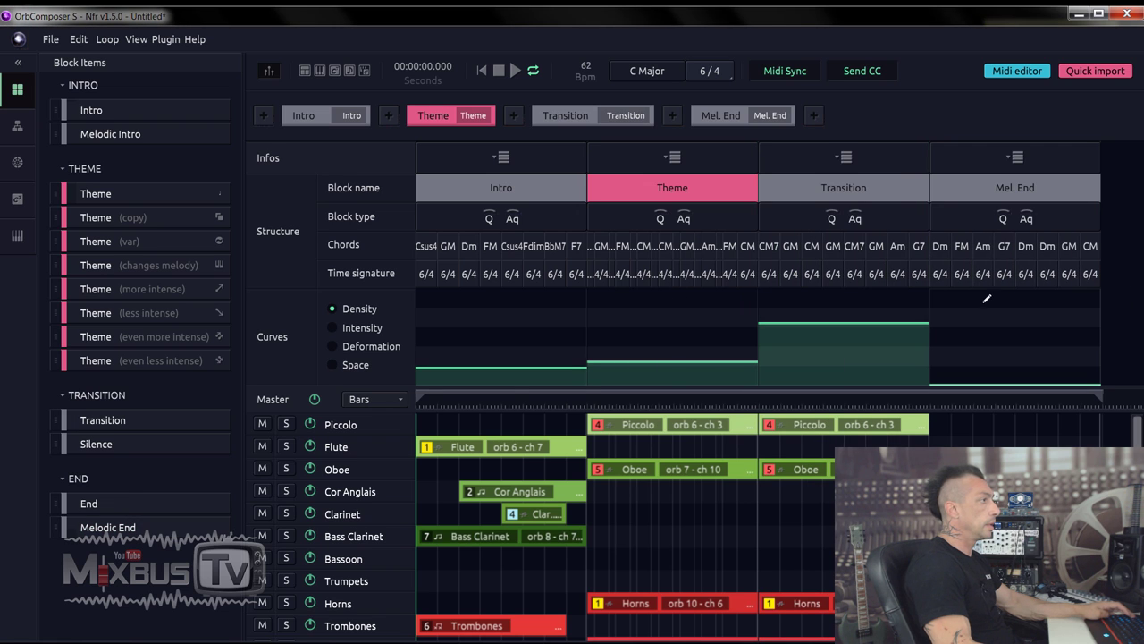
{"action": "left_click_drag", "start_coordinate": [89, 503], "coordinate": [1140, 347]}
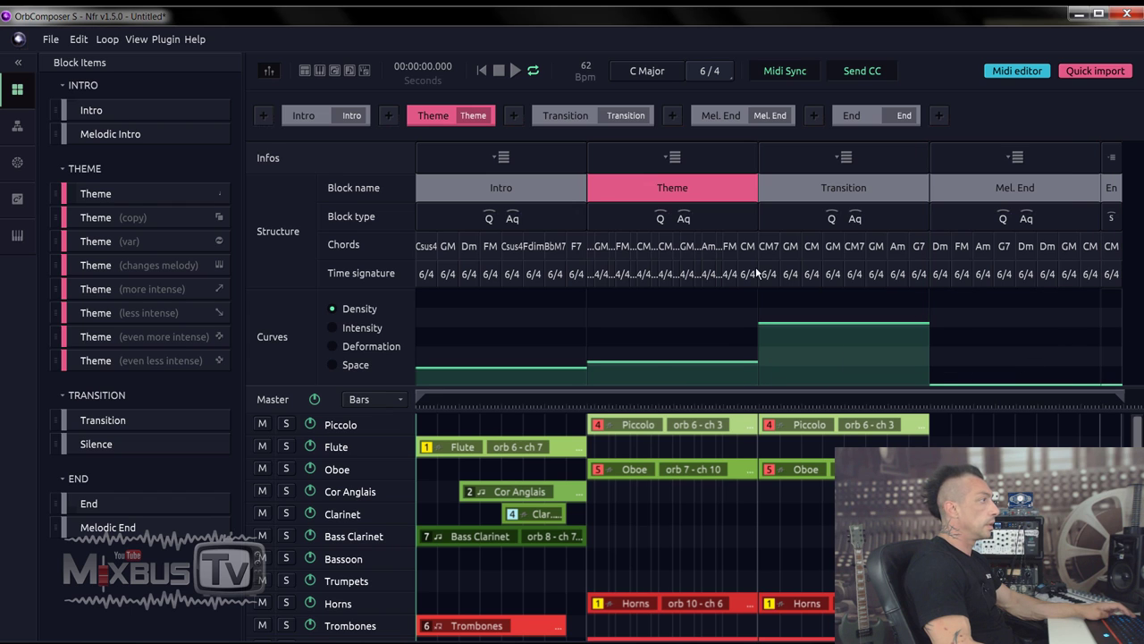
Step: Give the Intro a 4-bar S phrase and restructure the Theme as 8-bar Q Aq Q Aq
{"action": "left_click", "coordinate": [21, 129]}
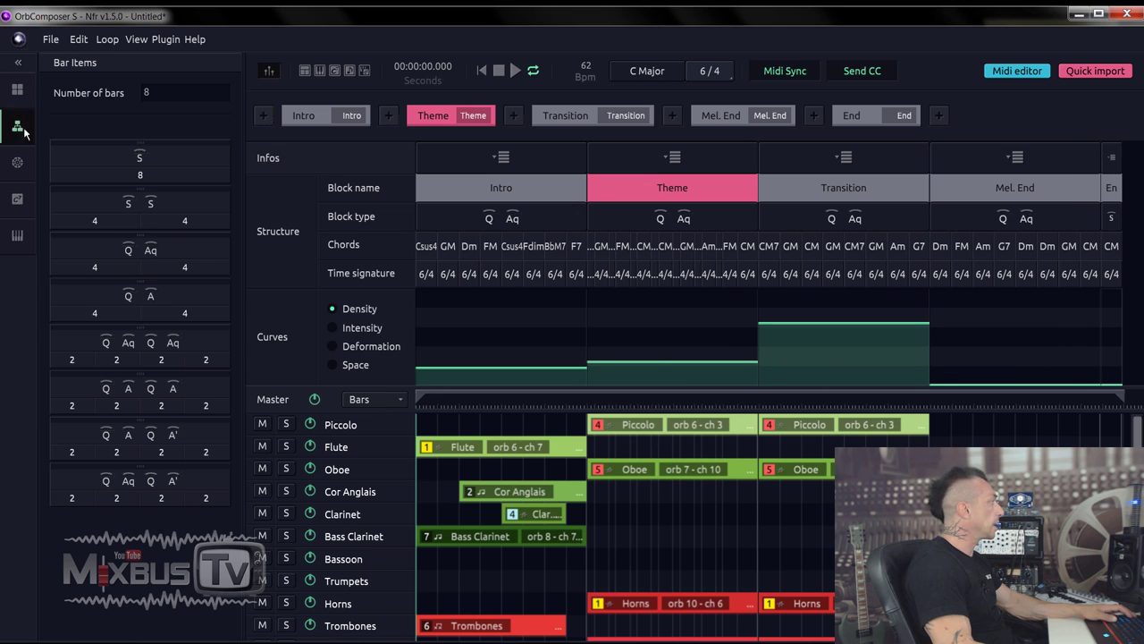
{"action": "double_click", "coordinate": [165, 95]}
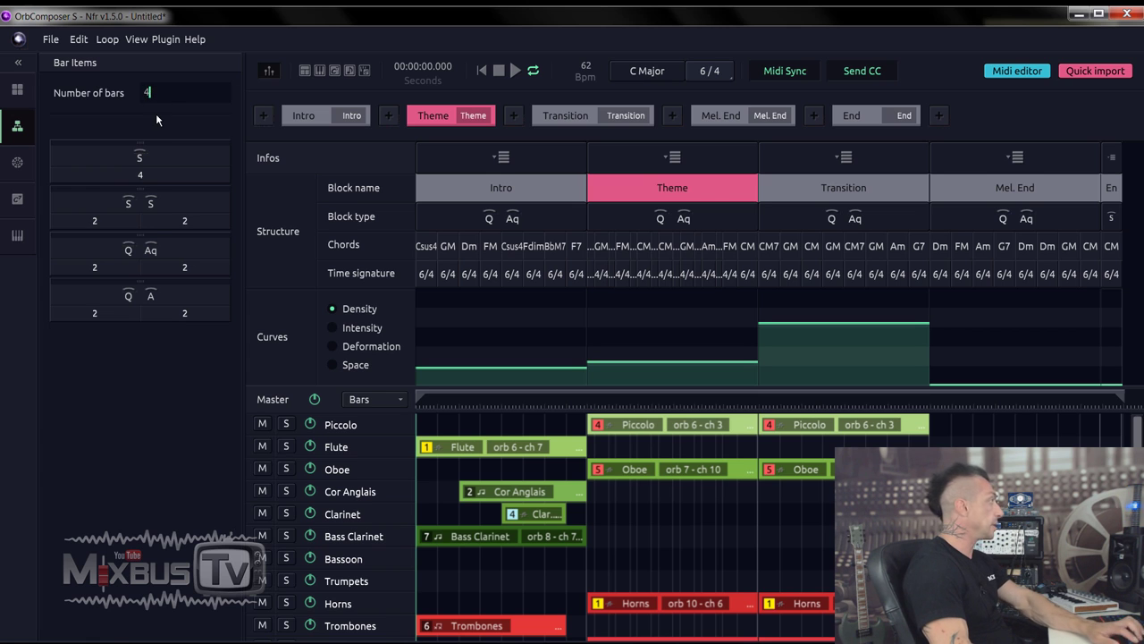
{"action": "left_click", "coordinate": [153, 195]}
{"action": "left_click_drag", "start_coordinate": [179, 180], "coordinate": [492, 219]}
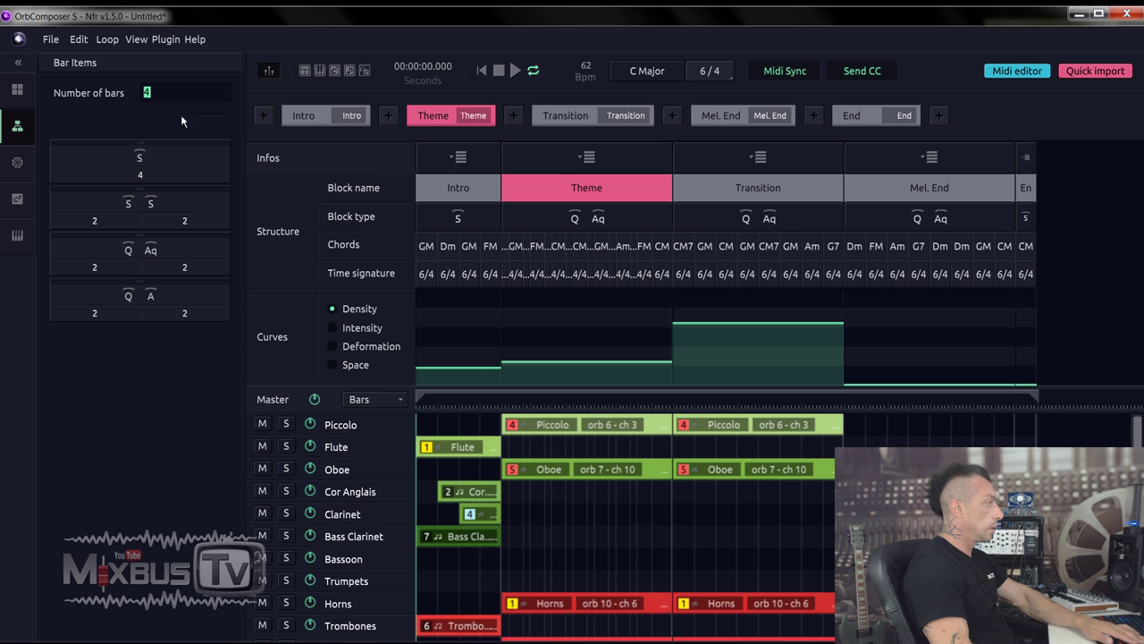
{"action": "type", "text": "8"}
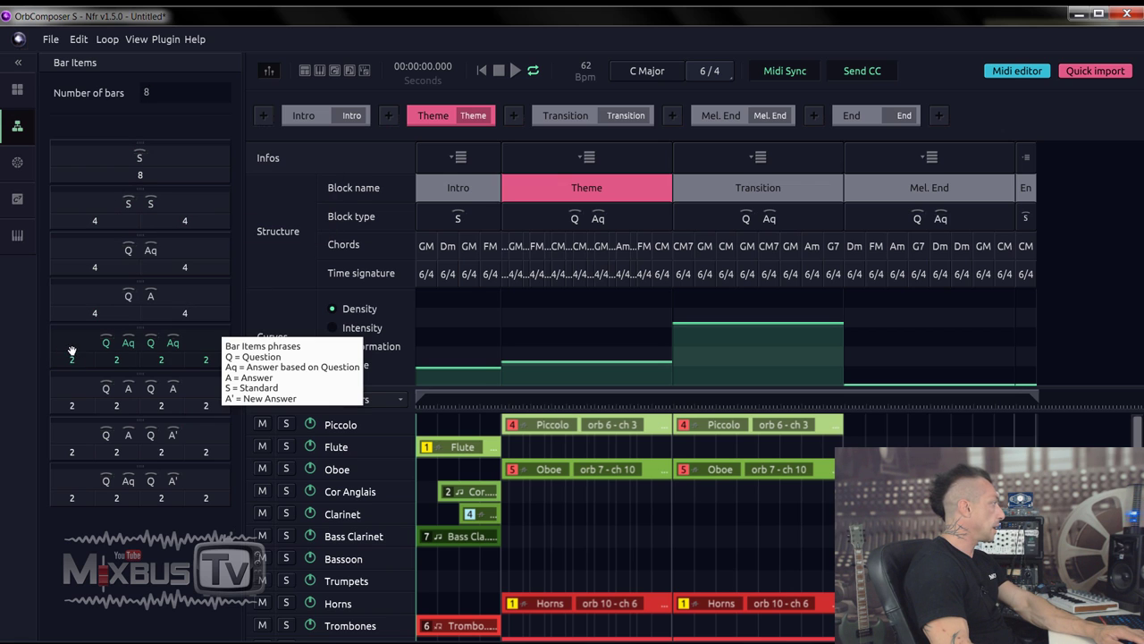
{"action": "left_click_drag", "start_coordinate": [73, 351], "coordinate": [572, 202]}
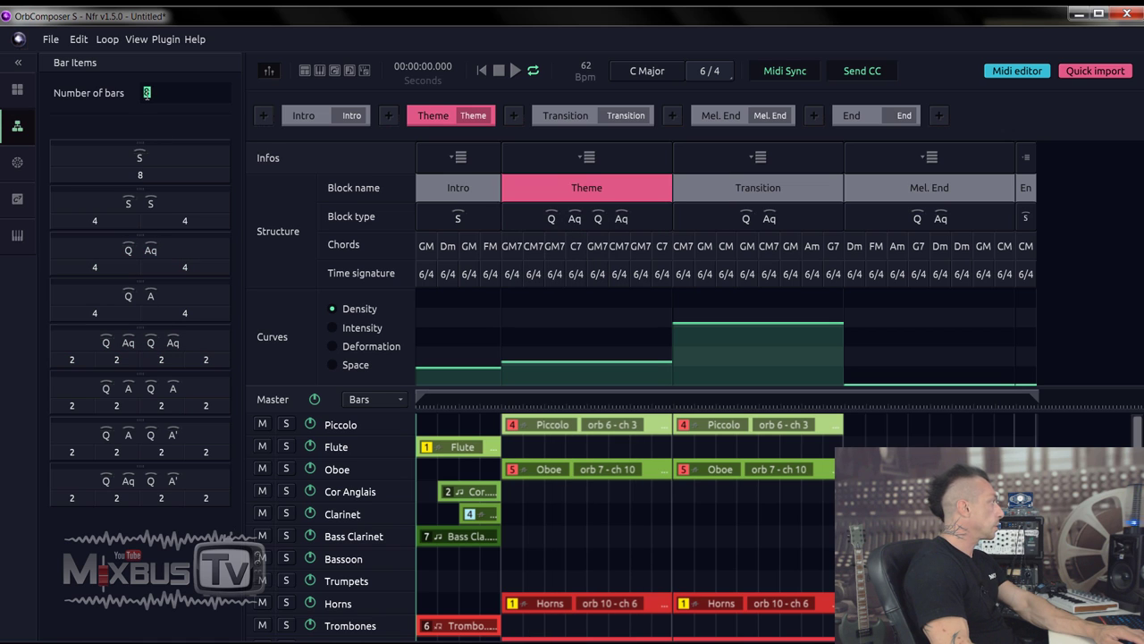
Step: With 4 bars per phrase, make the Transition S S and Mel. End a single S phrase
{"action": "type", "text": "4"}
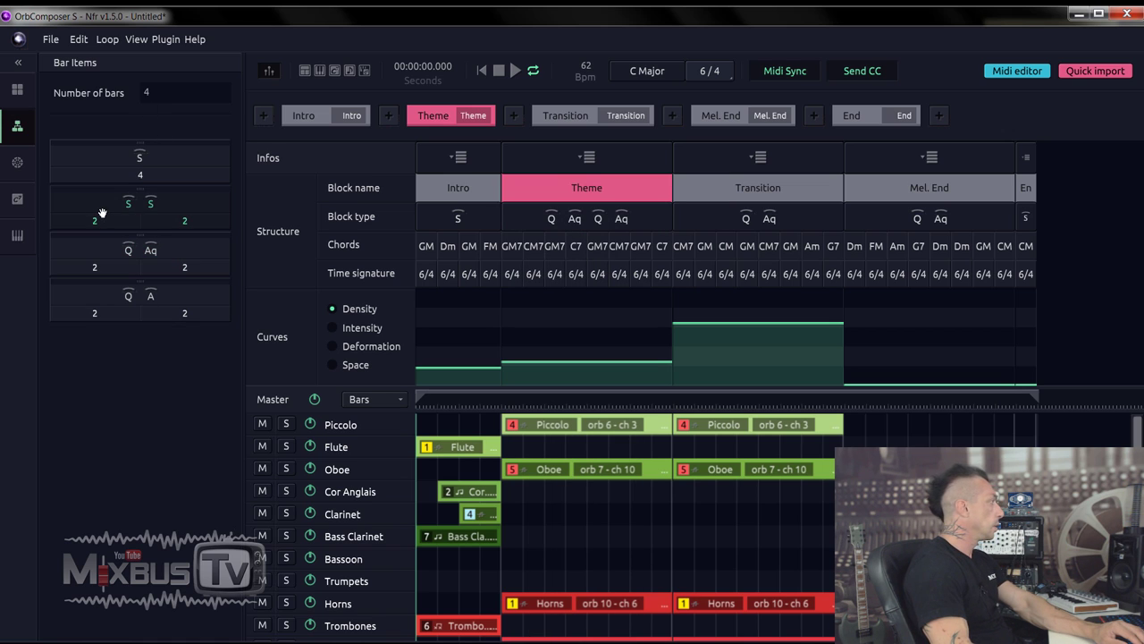
{"action": "left_click_drag", "start_coordinate": [537, 189], "coordinate": [758, 228]}
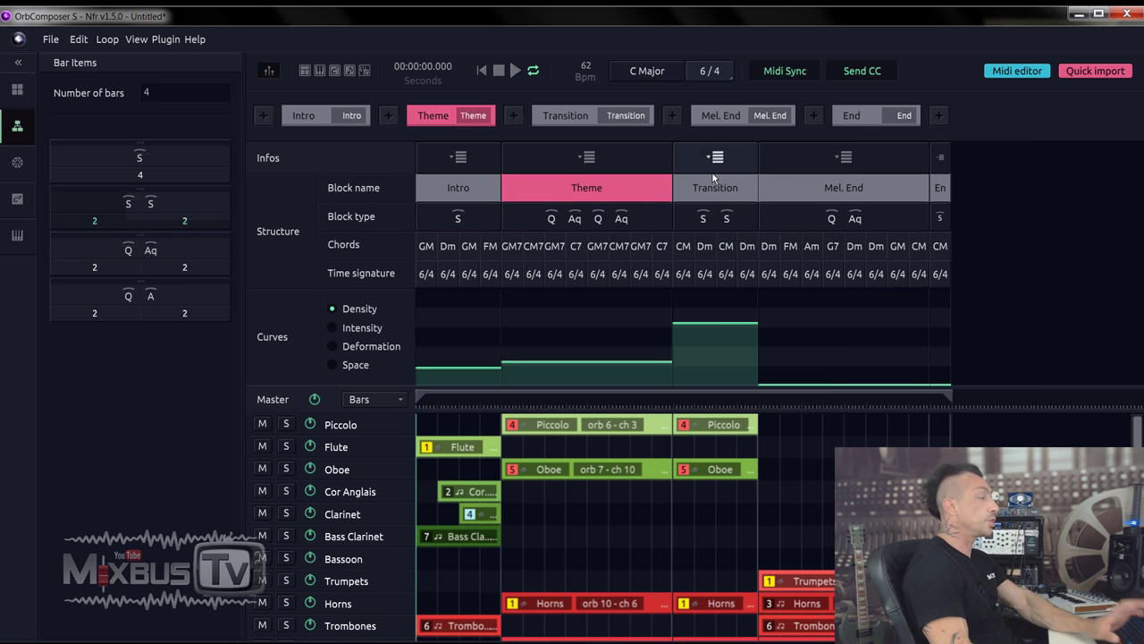
{"action": "left_click_drag", "start_coordinate": [193, 221], "coordinate": [196, 218]}
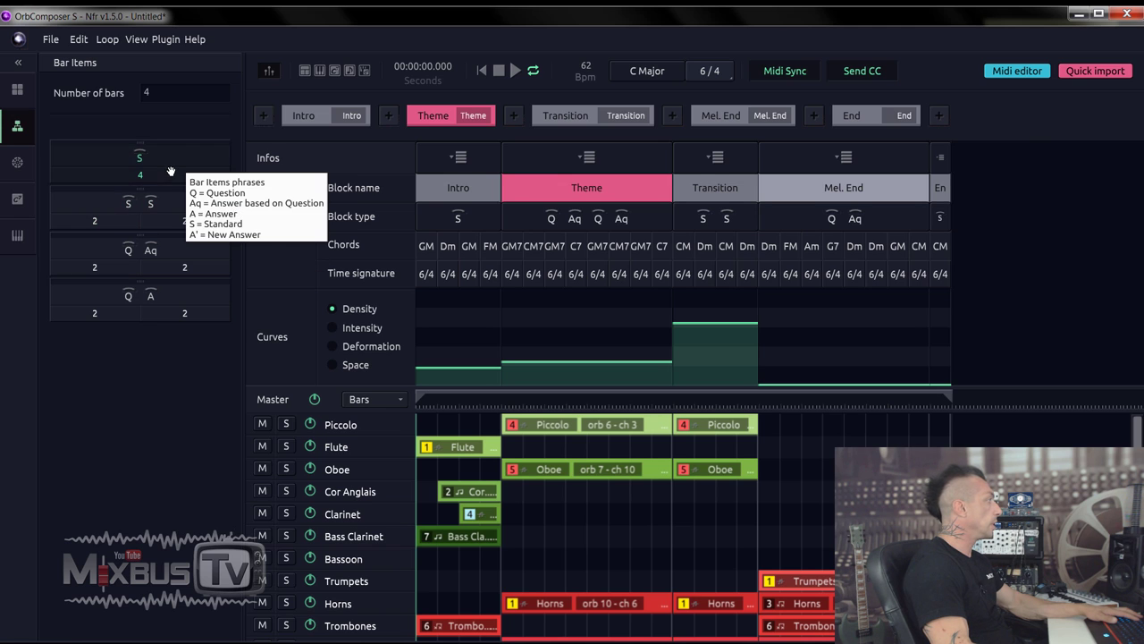
{"action": "left_click_drag", "start_coordinate": [169, 170], "coordinate": [808, 220]}
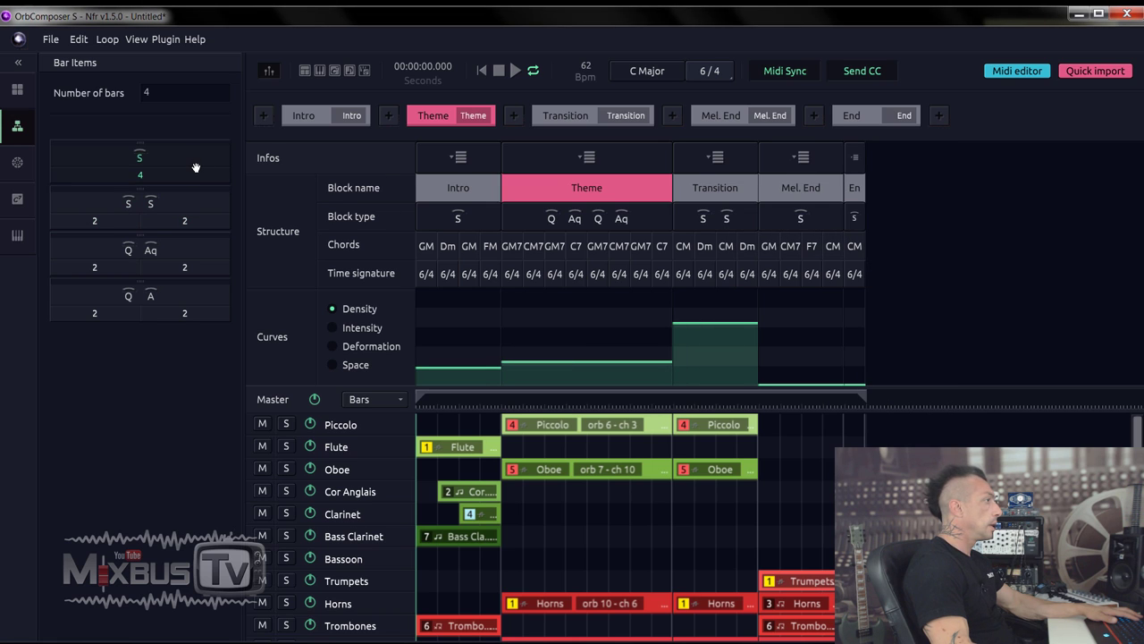
Step: Filter progressions to Cinematic and apply Fantastical CM–AbM to Intro, Theme, Transition, Mel. End and End
{"action": "left_click", "coordinate": [23, 166]}
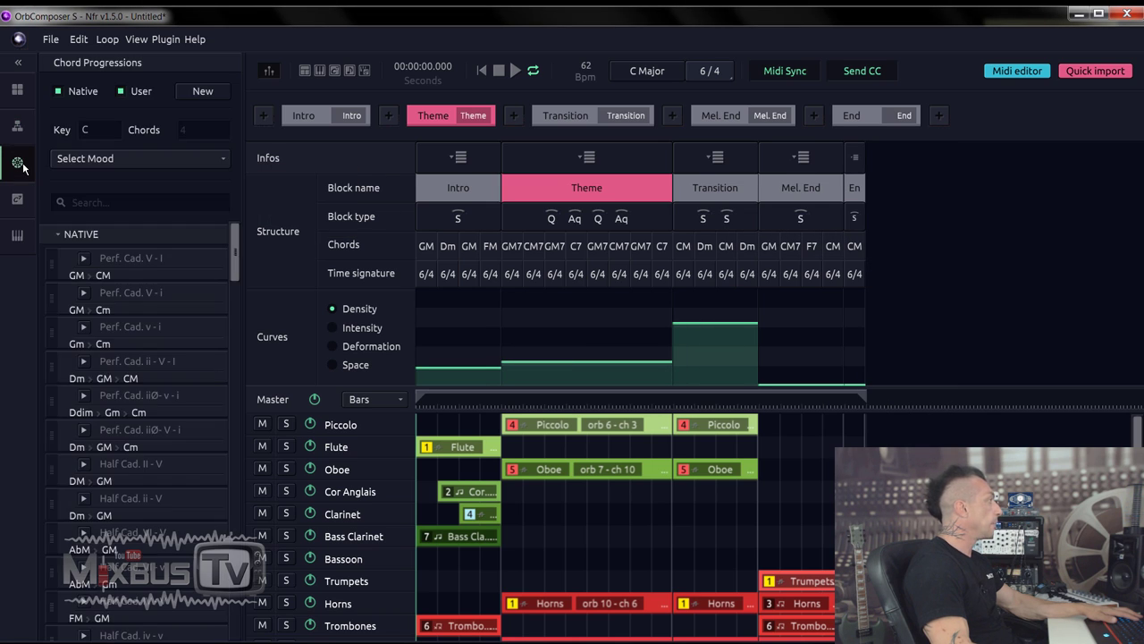
{"action": "left_click", "coordinate": [149, 158]}
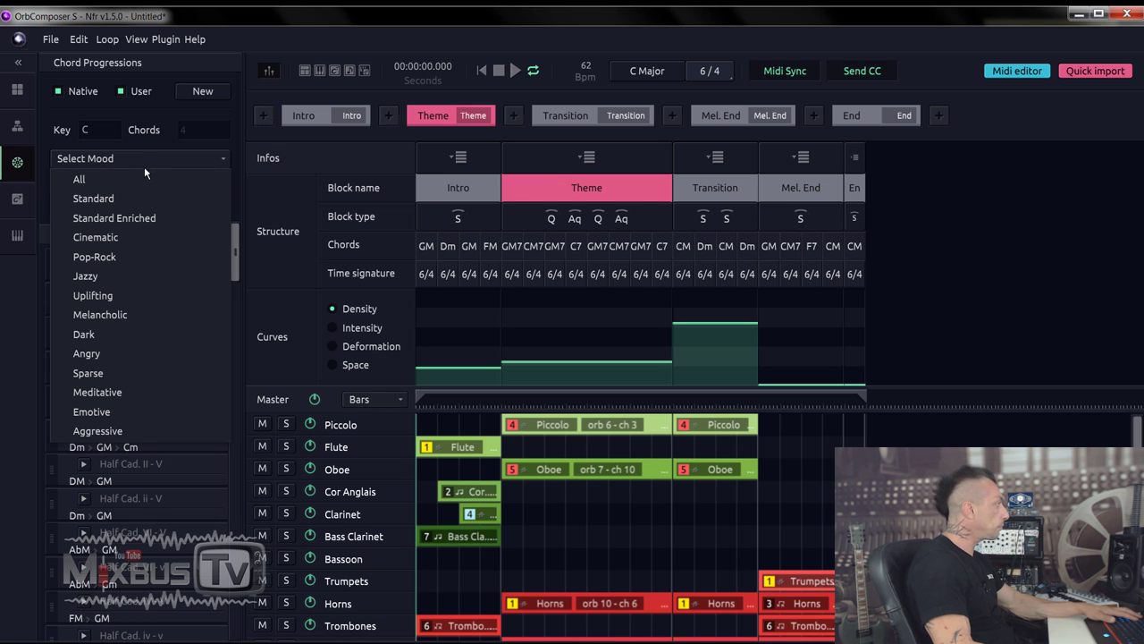
{"action": "left_click", "coordinate": [106, 236]}
{"action": "scroll", "coordinate": [150, 300], "scroll_direction": "down", "scroll_amount": 1}
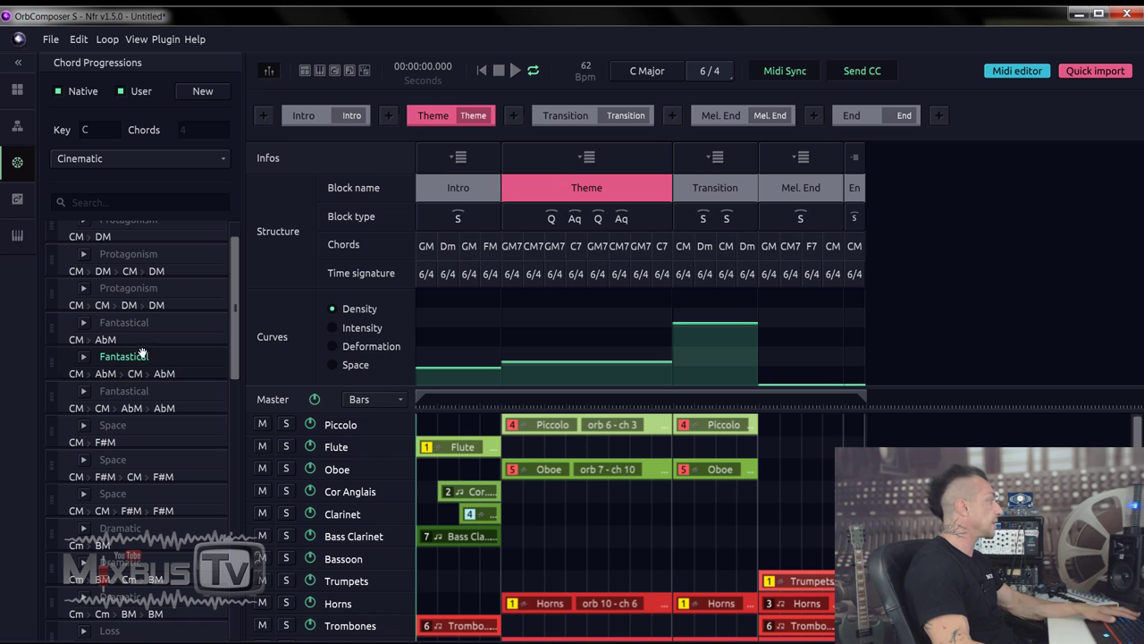
{"action": "left_click_drag", "start_coordinate": [134, 329], "coordinate": [466, 246]}
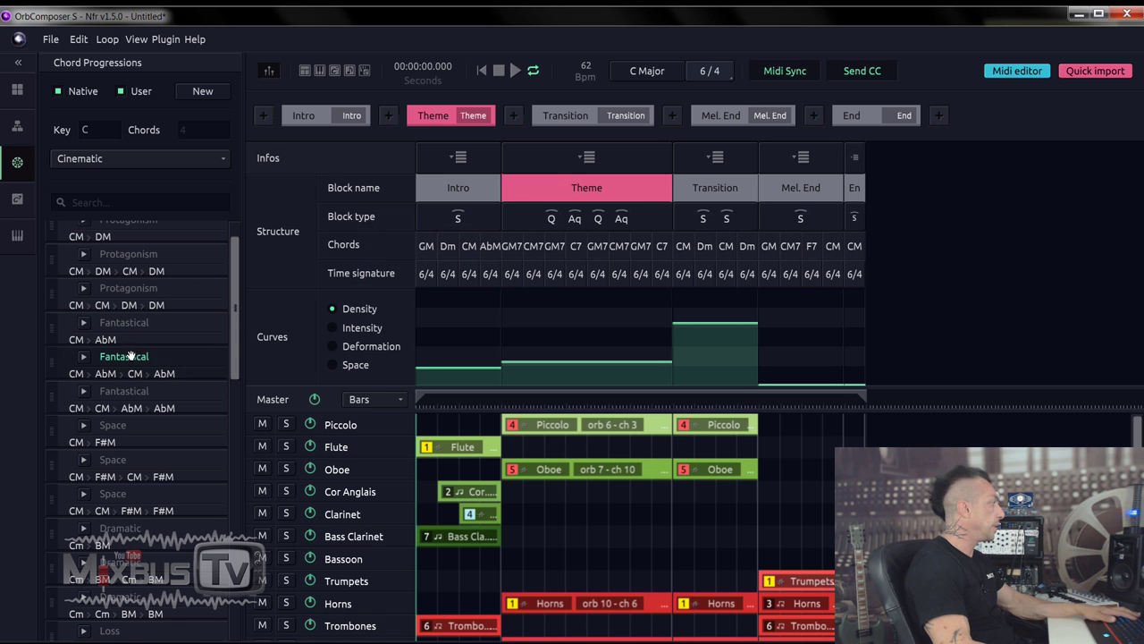
{"action": "left_click_drag", "start_coordinate": [130, 356], "coordinate": [333, 318]}
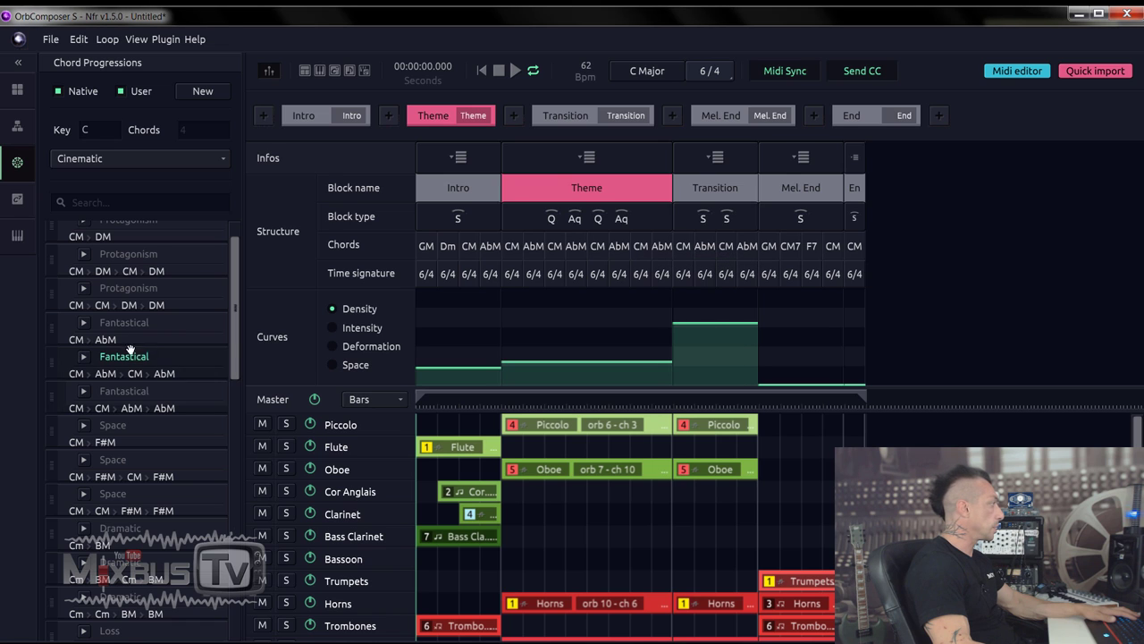
{"action": "left_click_drag", "start_coordinate": [144, 326], "coordinate": [821, 262]}
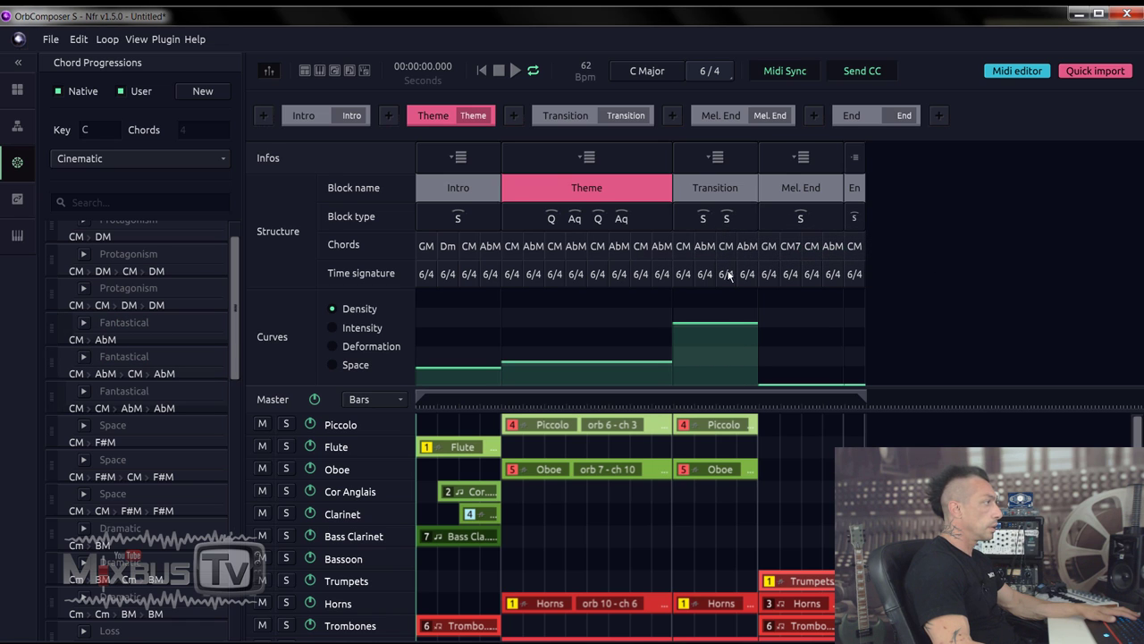
{"action": "left_click_drag", "start_coordinate": [123, 335], "coordinate": [856, 262]}
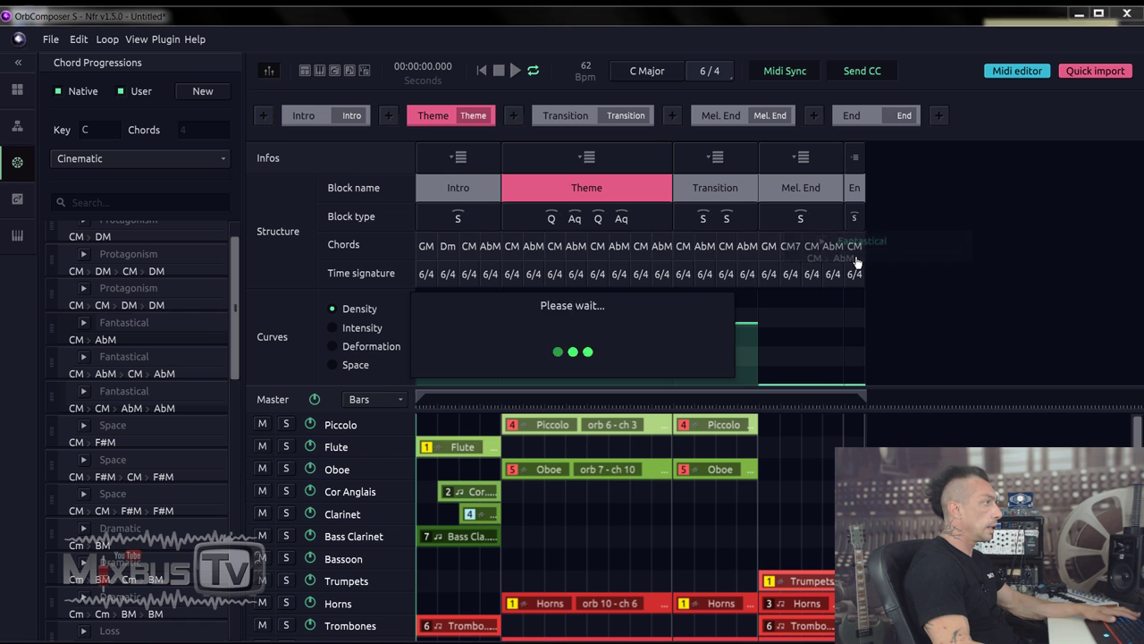
Step: On the Space curve, shape the Intro points, raise the late Theme points and lower the final point
{"action": "left_click", "coordinate": [376, 362]}
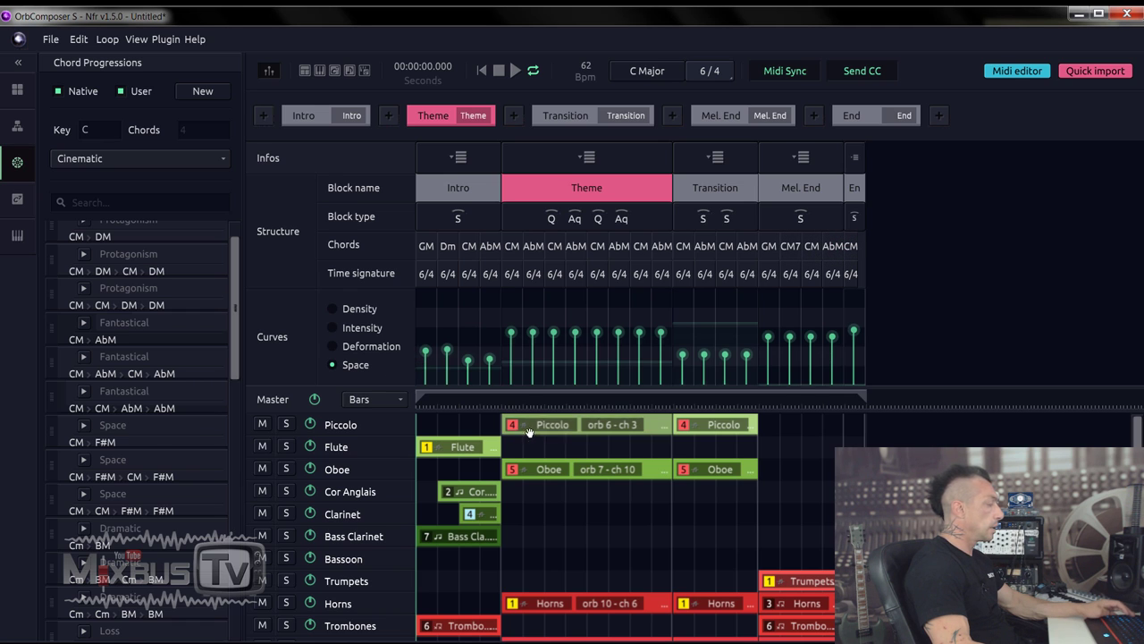
{"action": "scroll", "coordinate": [547, 426], "scroll_direction": "down", "scroll_amount": 1}
{"action": "scroll", "coordinate": [555, 423], "scroll_direction": "down", "scroll_amount": 2}
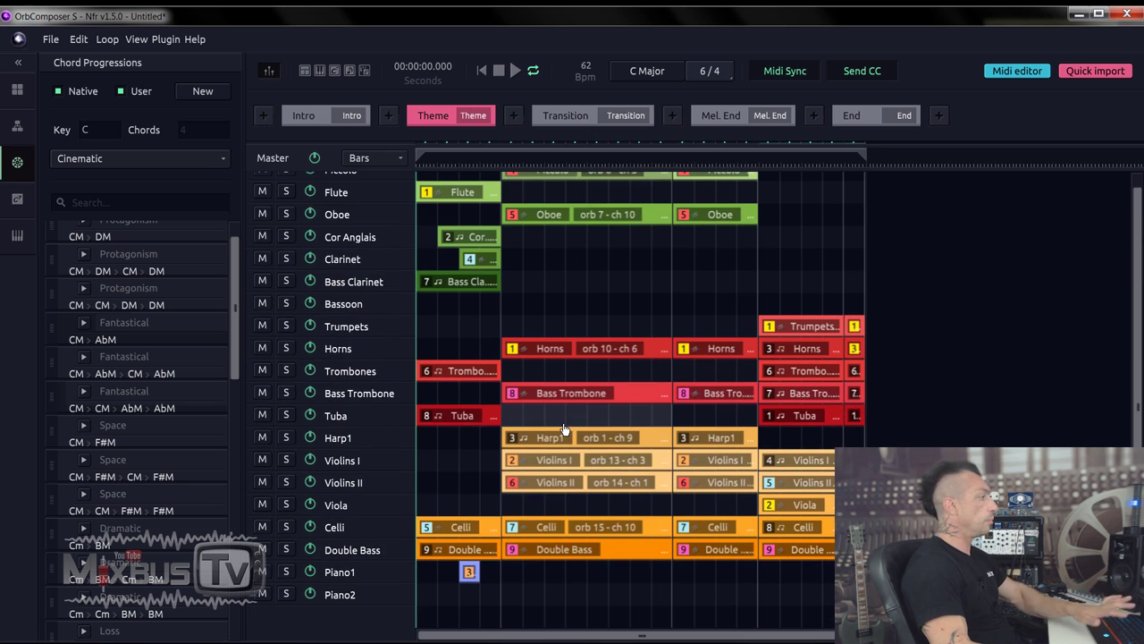
{"action": "scroll", "coordinate": [486, 355], "scroll_direction": "up", "scroll_amount": 3}
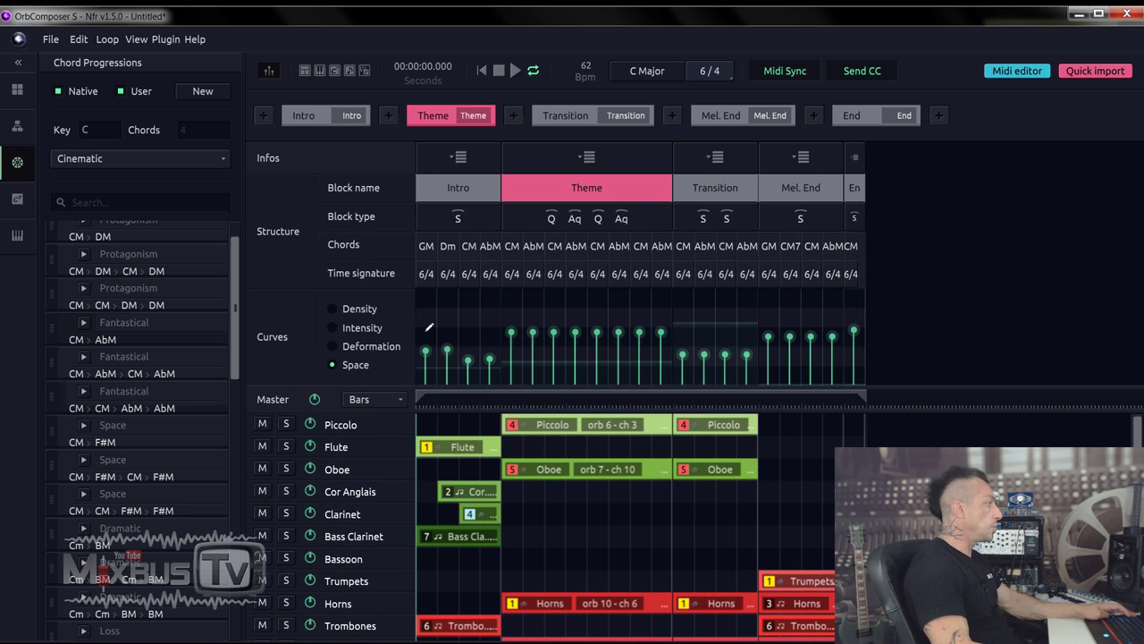
{"action": "left_click", "coordinate": [492, 298]}
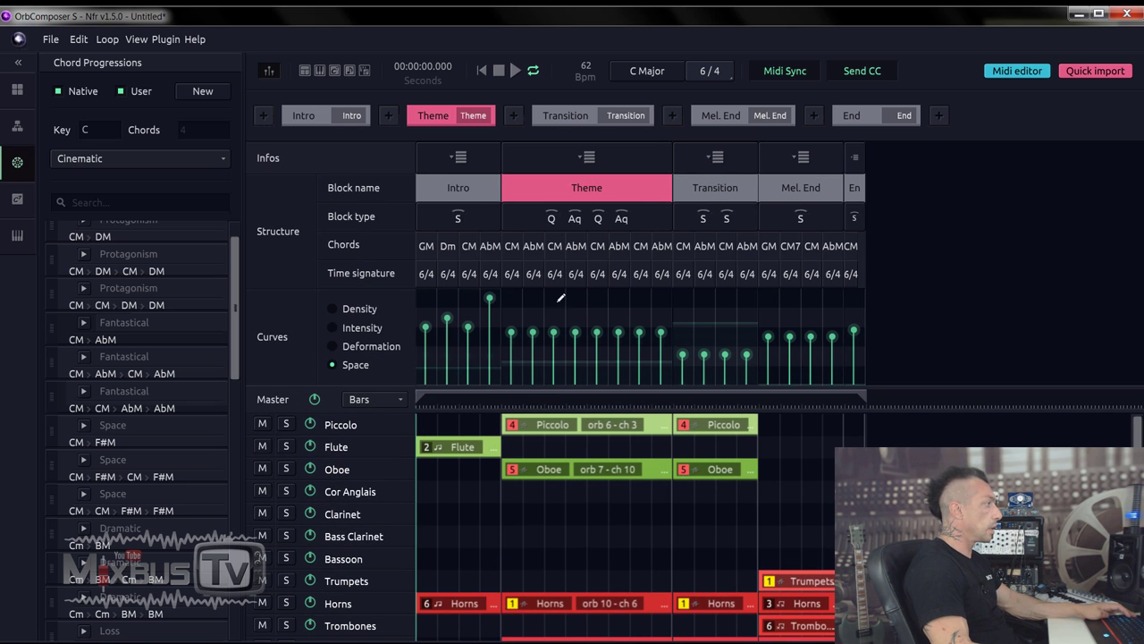
{"action": "left_click_drag", "start_coordinate": [435, 347], "coordinate": [473, 338]}
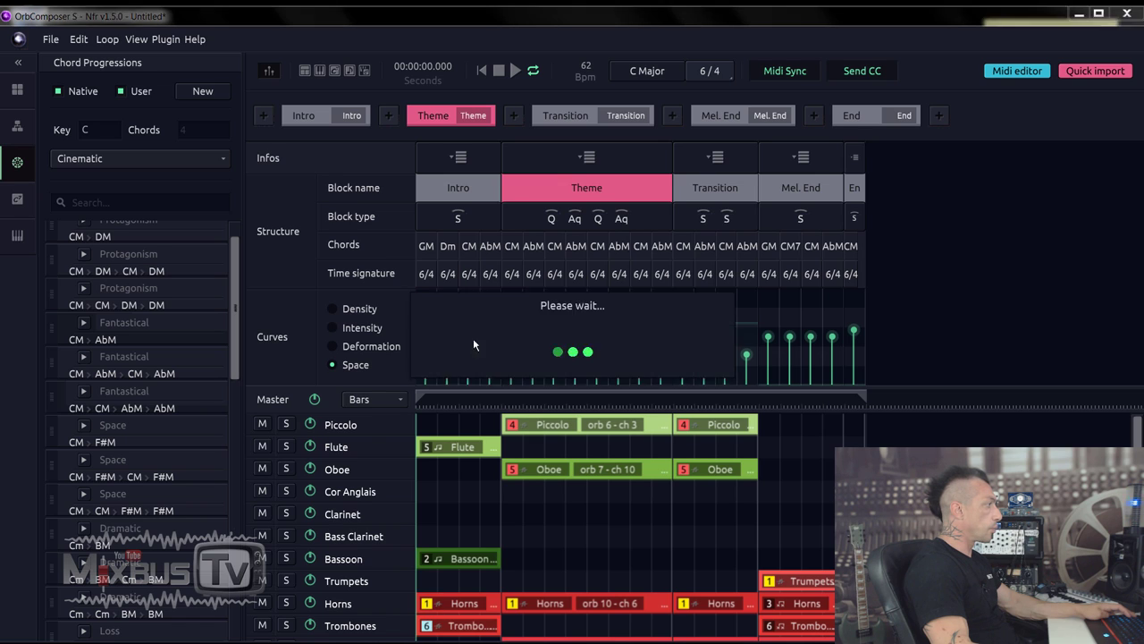
{"action": "left_click_drag", "start_coordinate": [635, 302], "coordinate": [761, 332]}
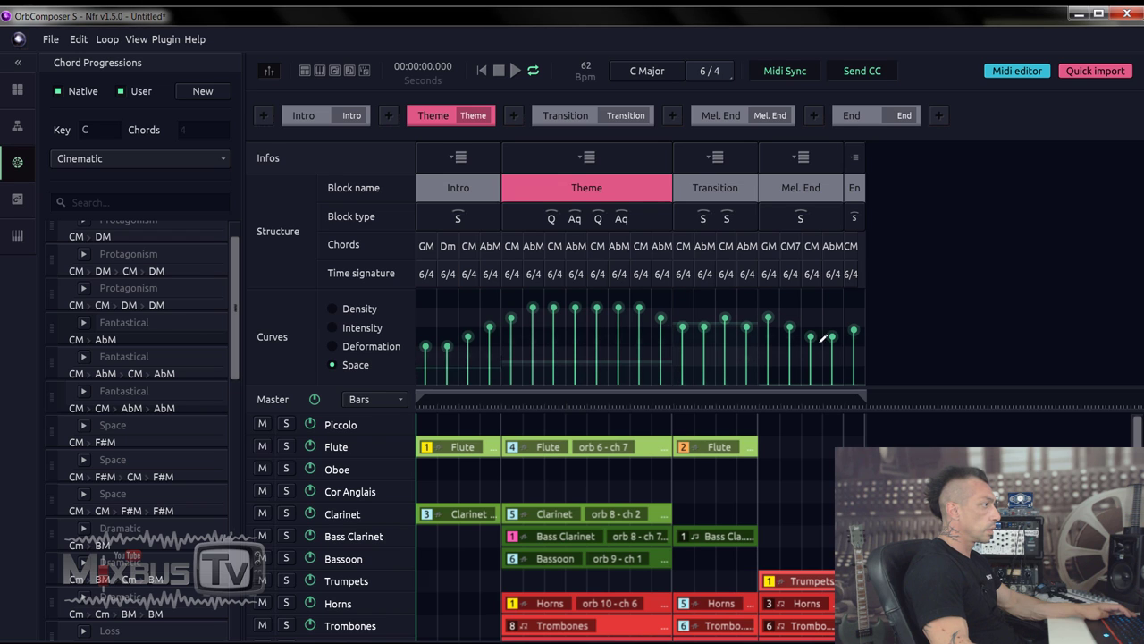
{"action": "left_click_drag", "start_coordinate": [856, 351], "coordinate": [854, 357]}
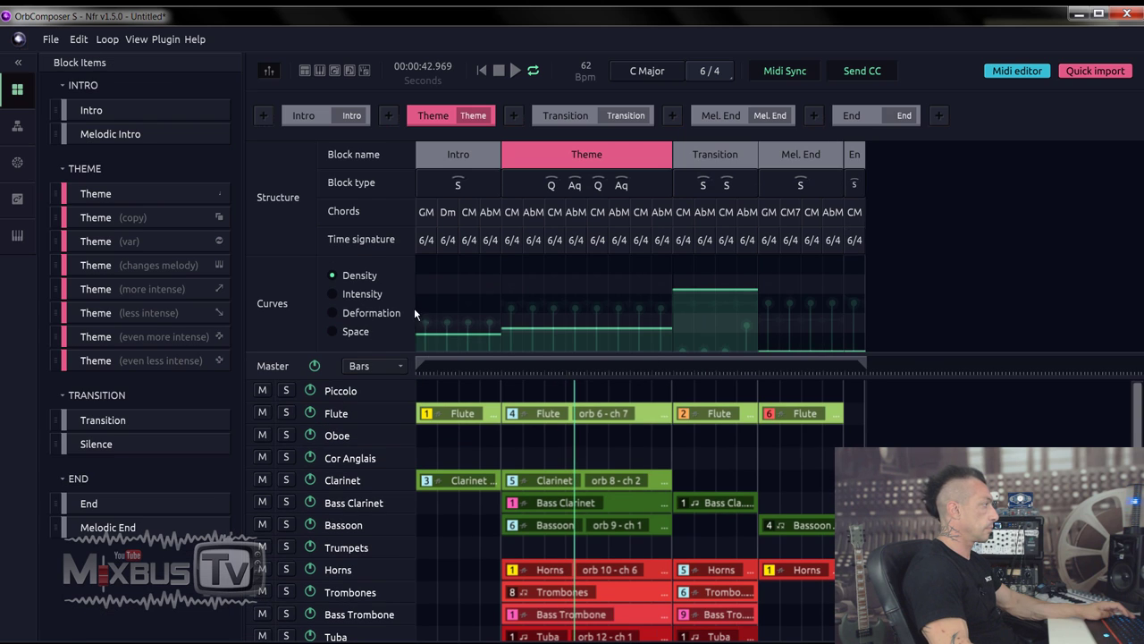
Step: Draw Intensity rising through the Intro, dipping in the Theme, then waving through Transition and Mel. End
{"action": "left_click", "coordinate": [362, 295]}
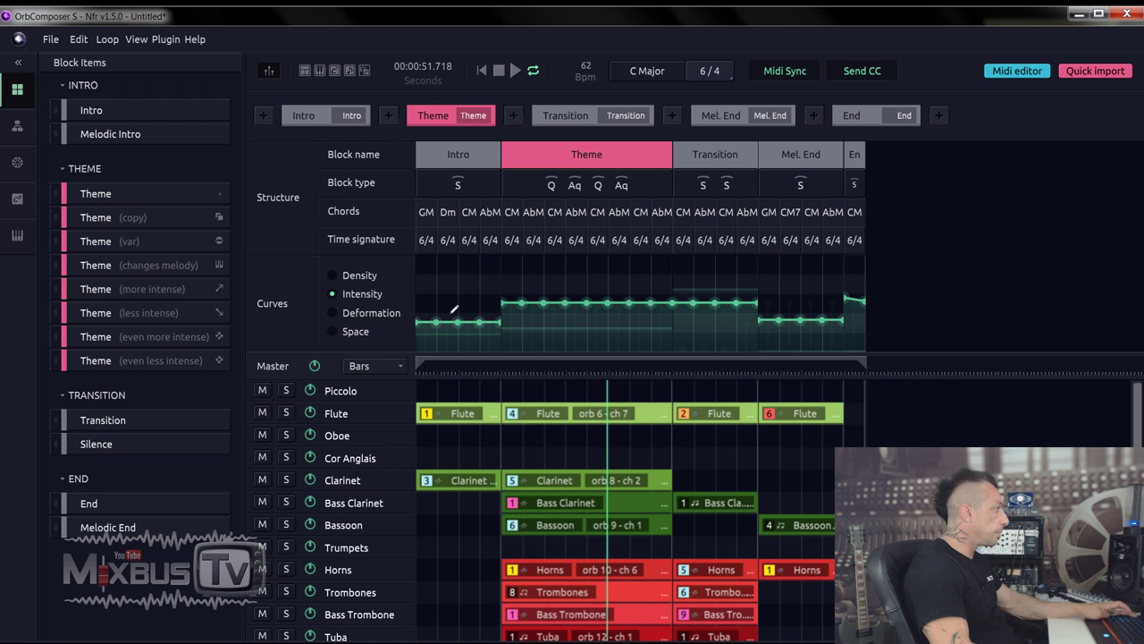
{"action": "left_click_drag", "start_coordinate": [463, 306], "coordinate": [493, 296]}
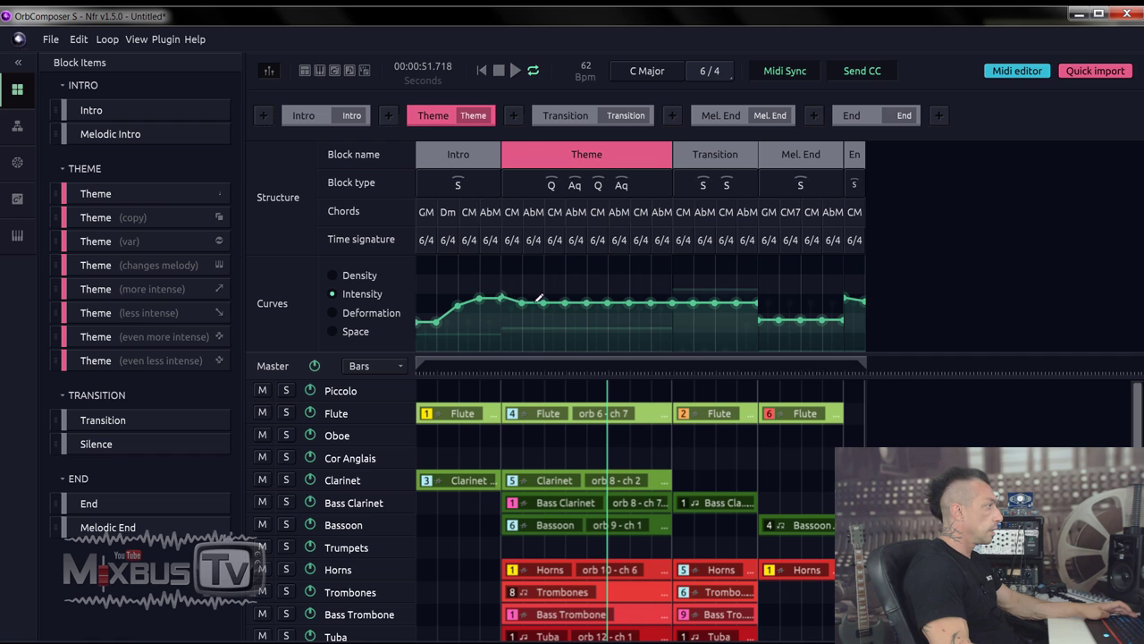
{"action": "left_click_drag", "start_coordinate": [540, 298], "coordinate": [589, 312]}
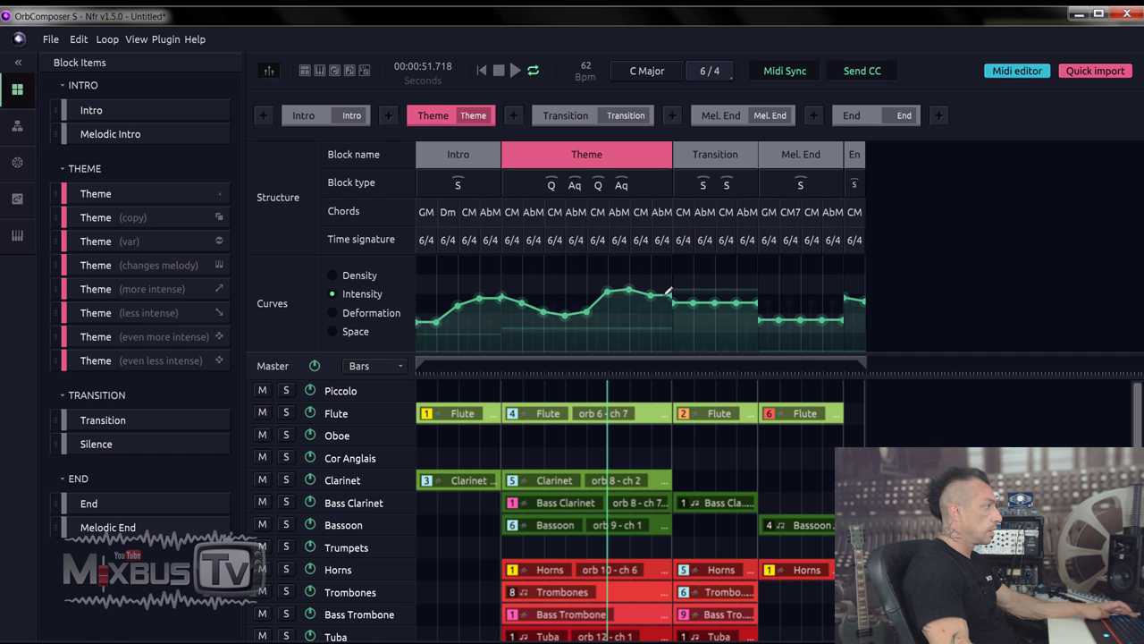
{"action": "left_click_drag", "start_coordinate": [674, 297], "coordinate": [776, 303]}
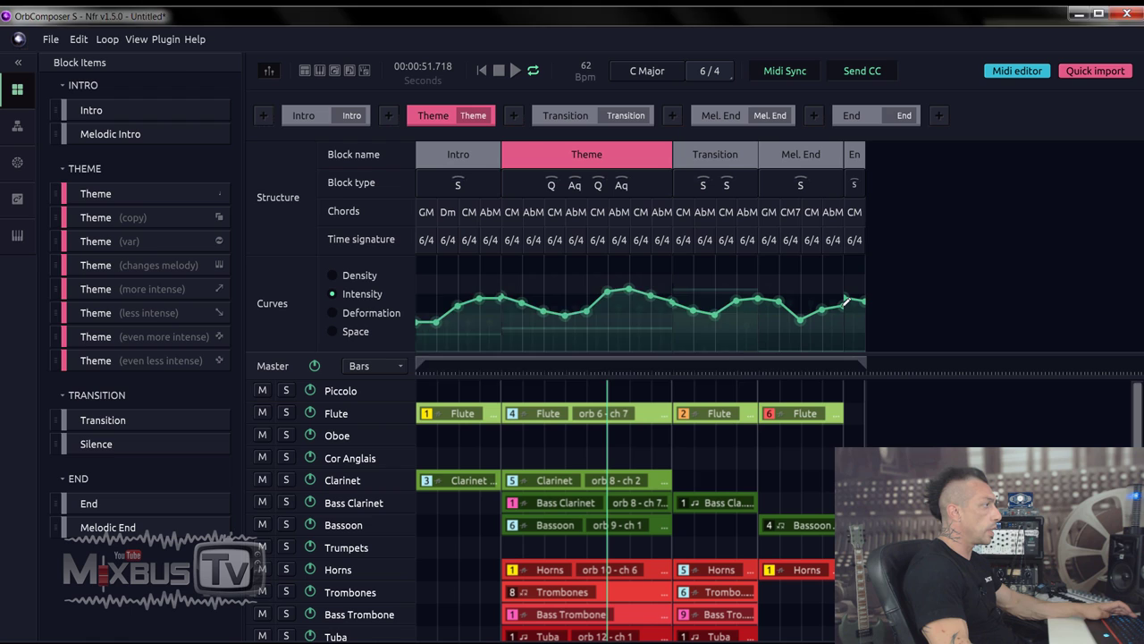
Step: Pull the Transition block's Density level down
{"action": "left_click", "coordinate": [363, 276]}
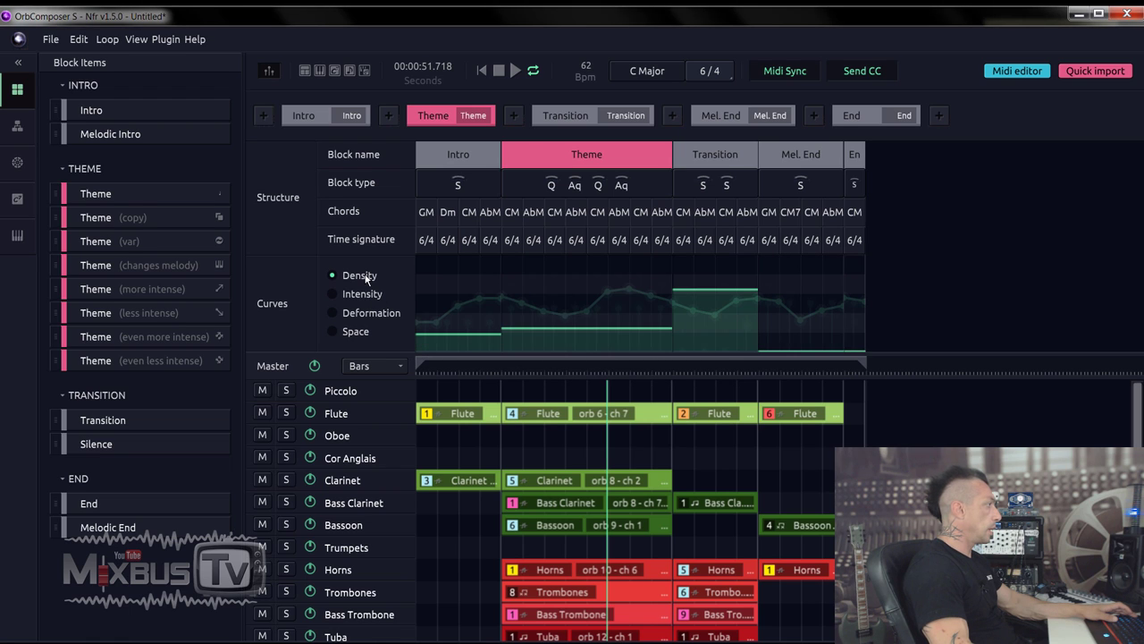
{"action": "mouse_move", "coordinate": [713, 292]}
{"action": "left_mouse_down"}
{"action": "mouse_move", "coordinate": [714, 302]}
{"action": "mouse_move", "coordinate": [661, 310]}
{"action": "left_mouse_up"}
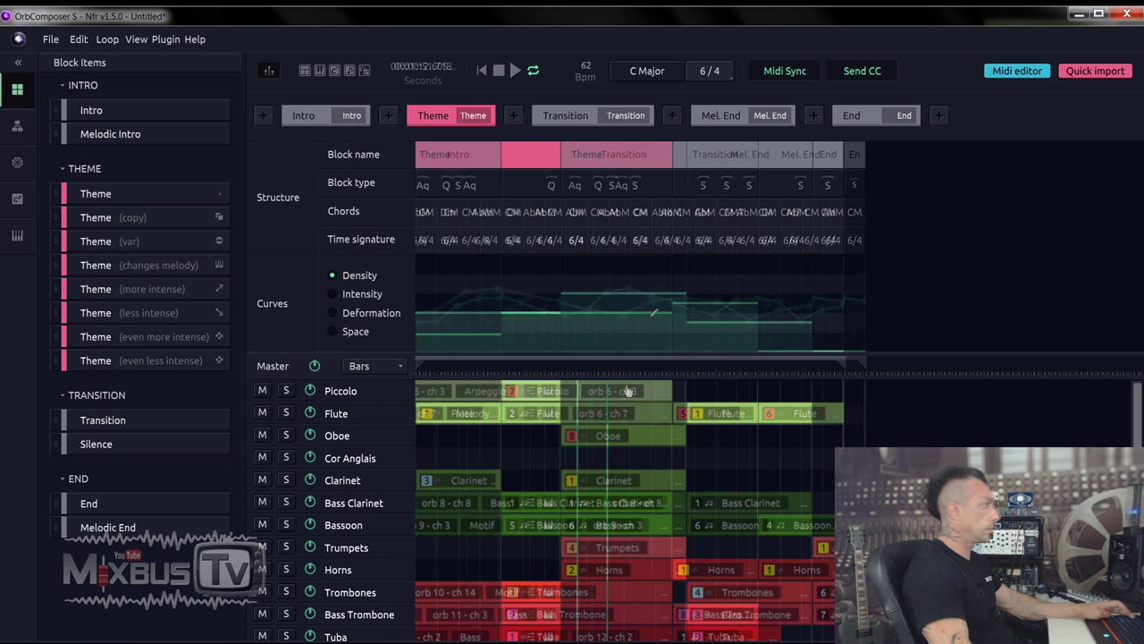
{"action": "scroll", "coordinate": [635, 385], "scroll_direction": "up", "scroll_amount": 3}
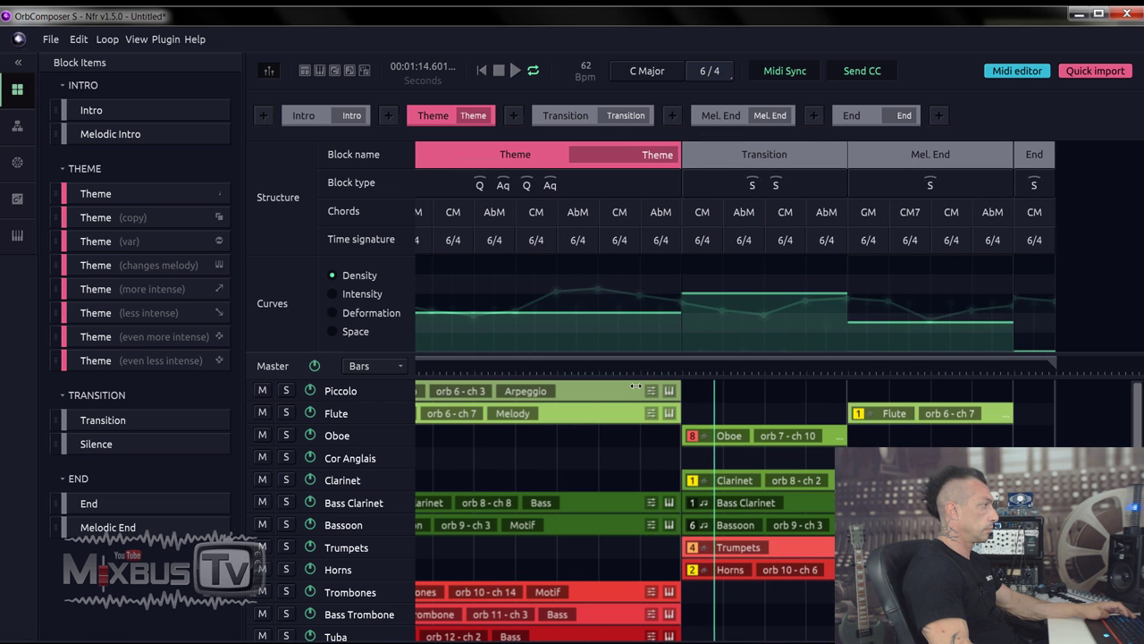
{"action": "left_click", "coordinate": [725, 304]}
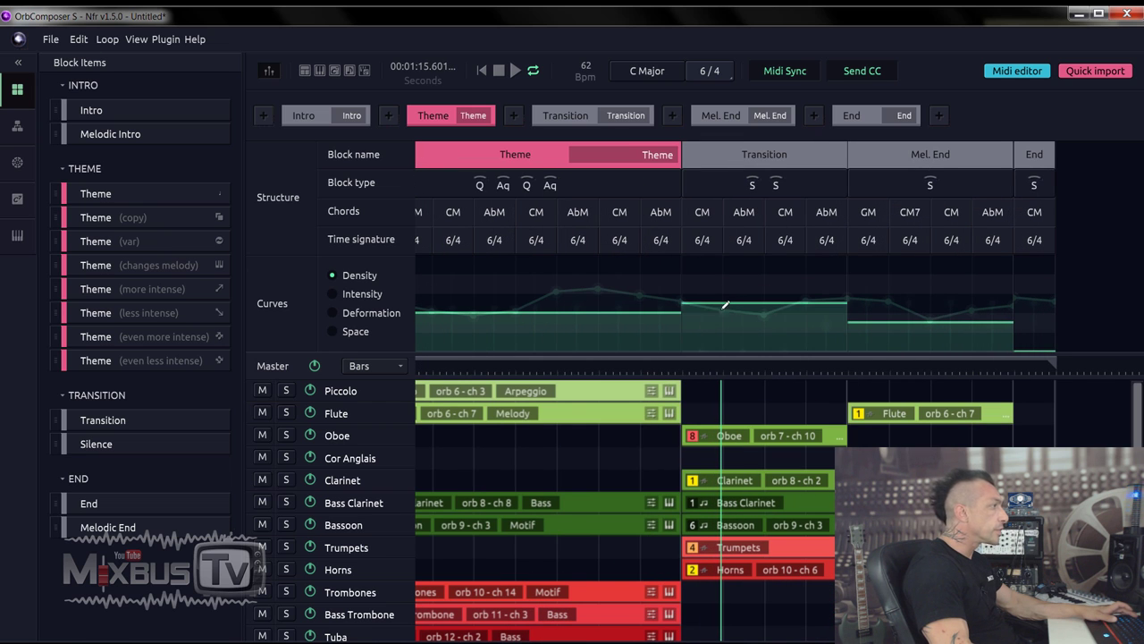
{"action": "left_click_drag", "start_coordinate": [724, 305], "coordinate": [720, 323]}
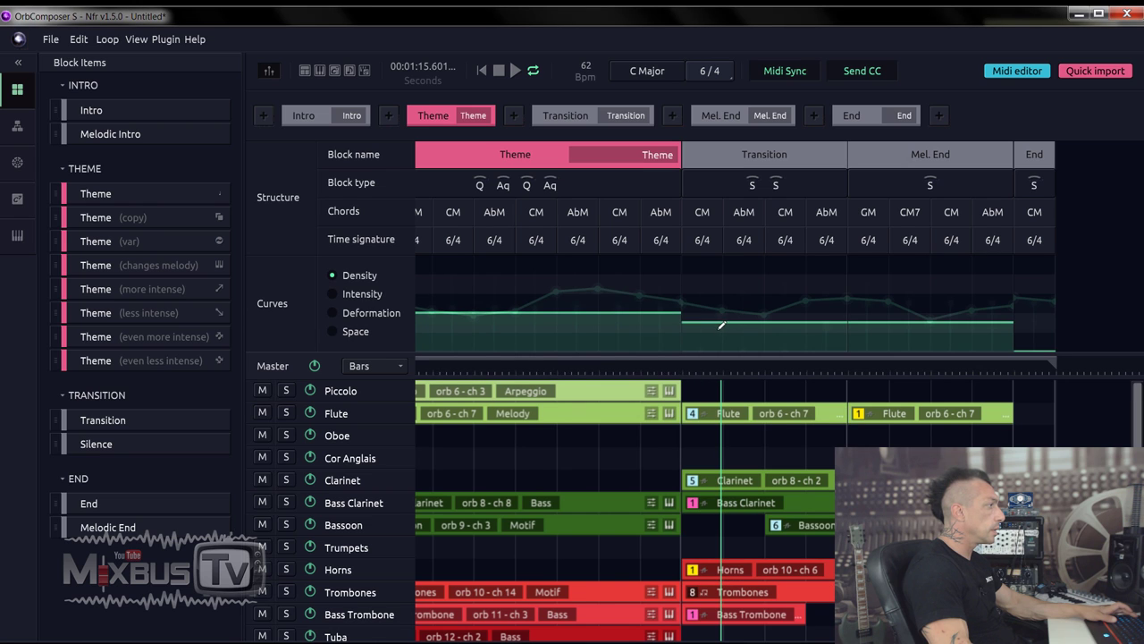
Step: Draw the Transition section's Intensity points lower
{"action": "left_click", "coordinate": [362, 295]}
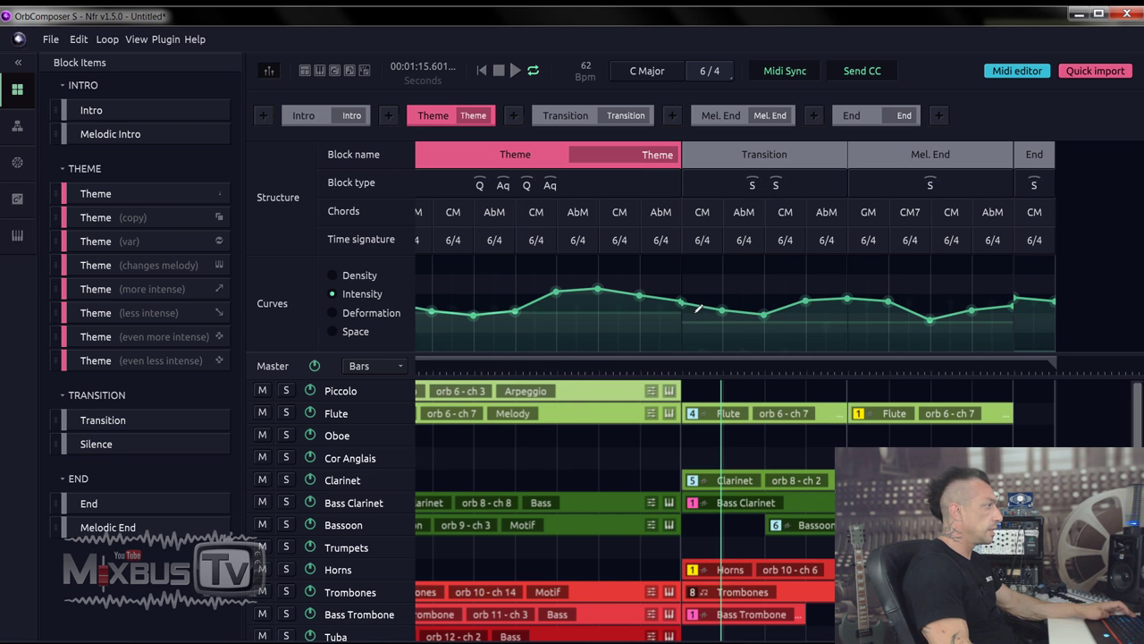
{"action": "mouse_move", "coordinate": [698, 307]}
{"action": "left_mouse_down"}
{"action": "mouse_move", "coordinate": [720, 319]}
{"action": "mouse_move", "coordinate": [830, 301]}
{"action": "left_mouse_up"}
{"action": "left_click", "coordinate": [356, 332]}
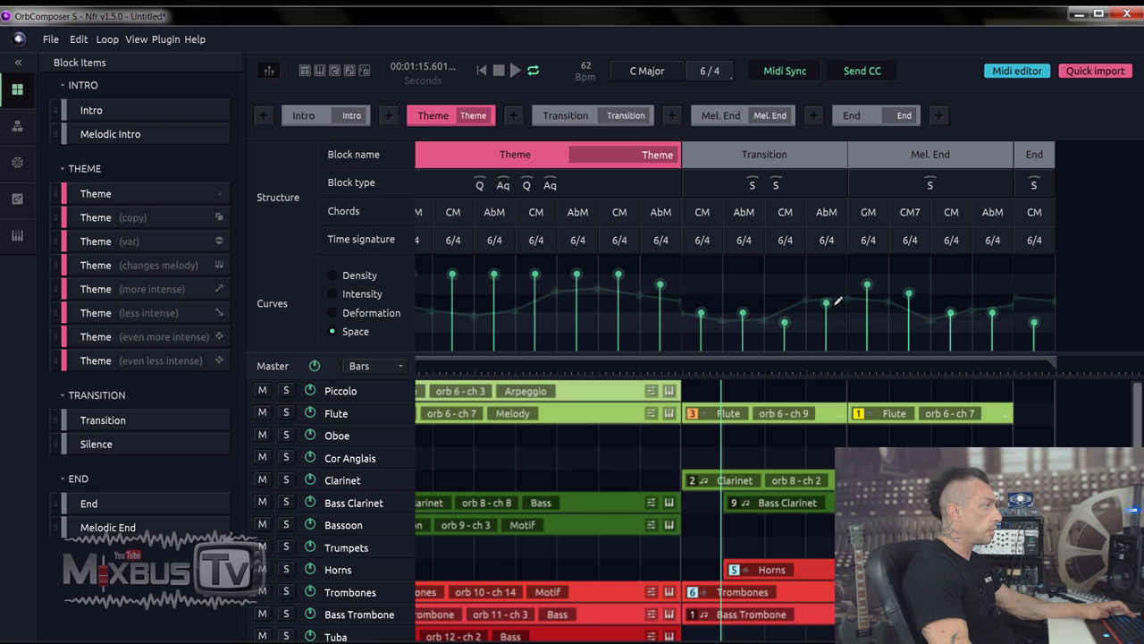
{"action": "left_click", "coordinate": [649, 366]}
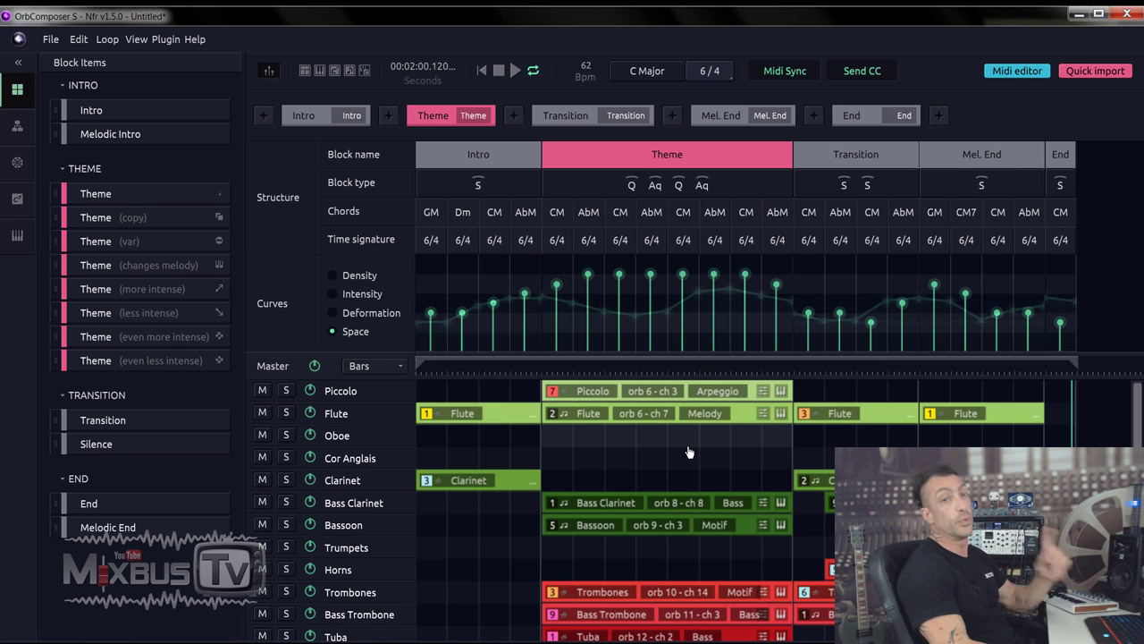
Step: Scroll down the track list to review the orchestrated parts
{"action": "scroll", "coordinate": [385, 494], "scroll_direction": "down", "scroll_amount": 1}
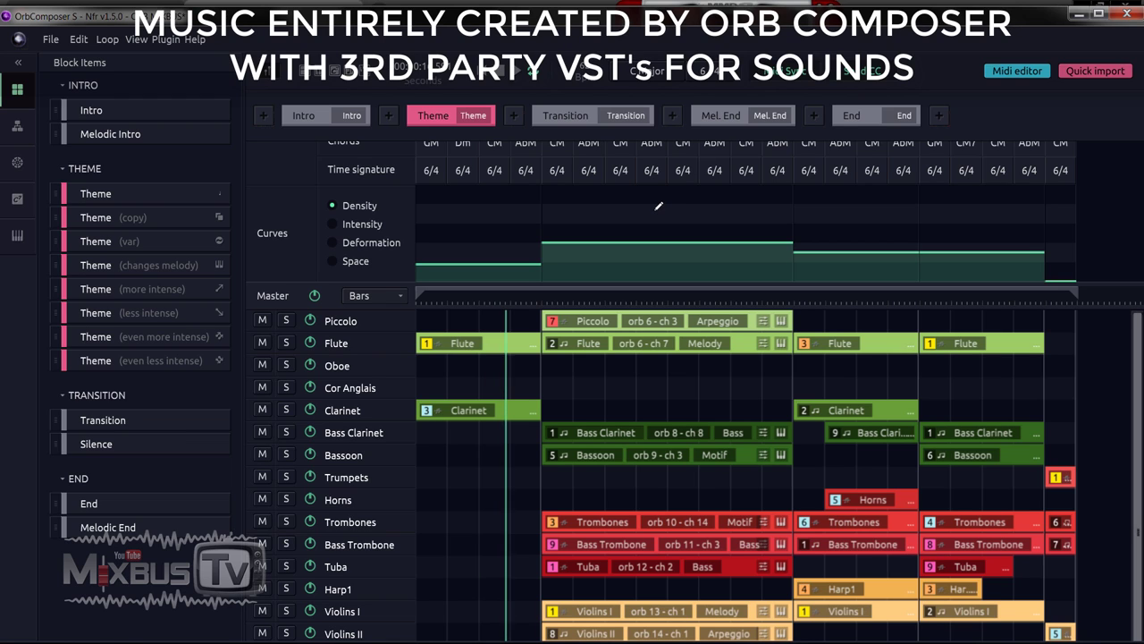
{"action": "scroll", "coordinate": [658, 207], "scroll_direction": "down", "scroll_amount": 1}
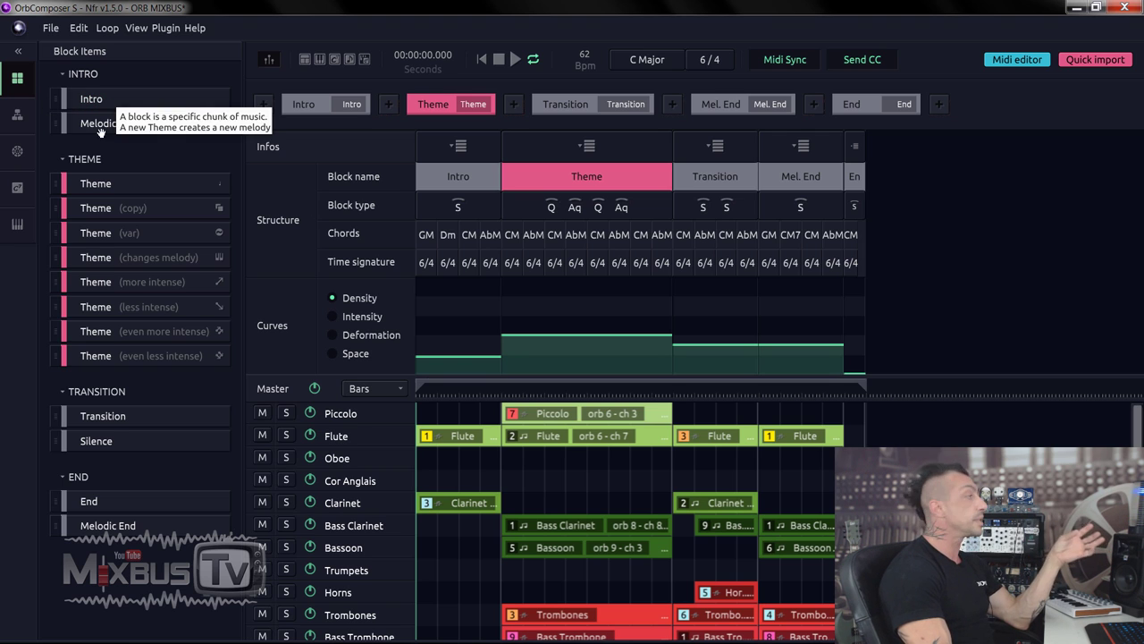
Step: Drag a second Intro block from Block Items onto the end of the structure, after End
{"action": "left_click", "coordinate": [17, 114]}
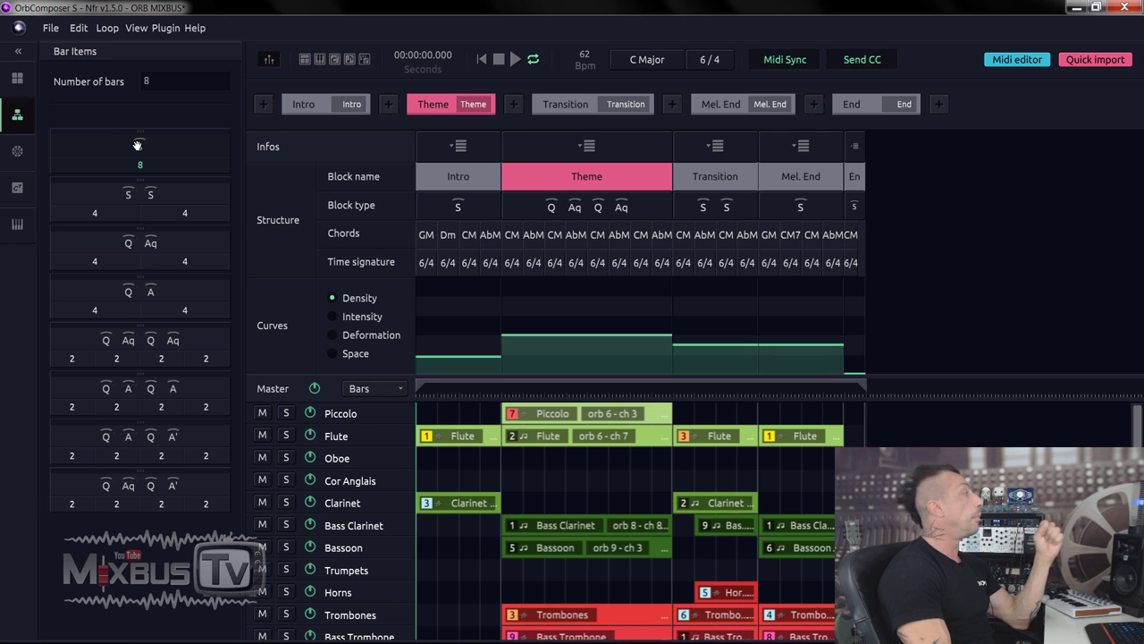
{"action": "left_click", "coordinate": [19, 79]}
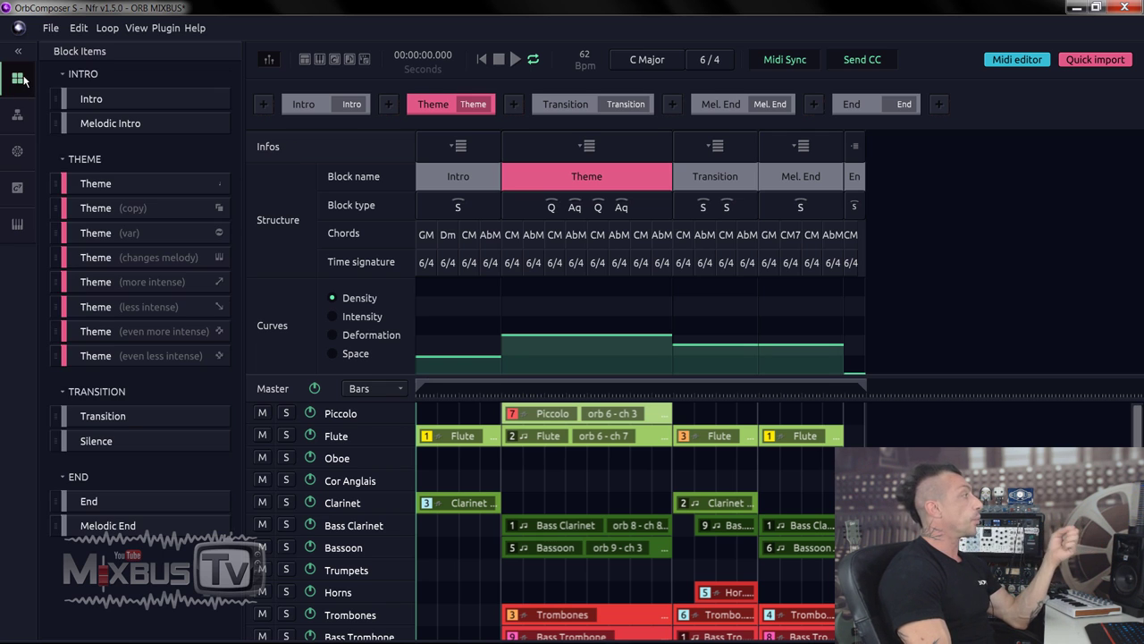
{"action": "mouse_move", "coordinate": [140, 100]}
{"action": "left_mouse_down"}
{"action": "mouse_move", "coordinate": [924, 170]}
{"action": "mouse_move", "coordinate": [951, 246]}
{"action": "left_mouse_up"}
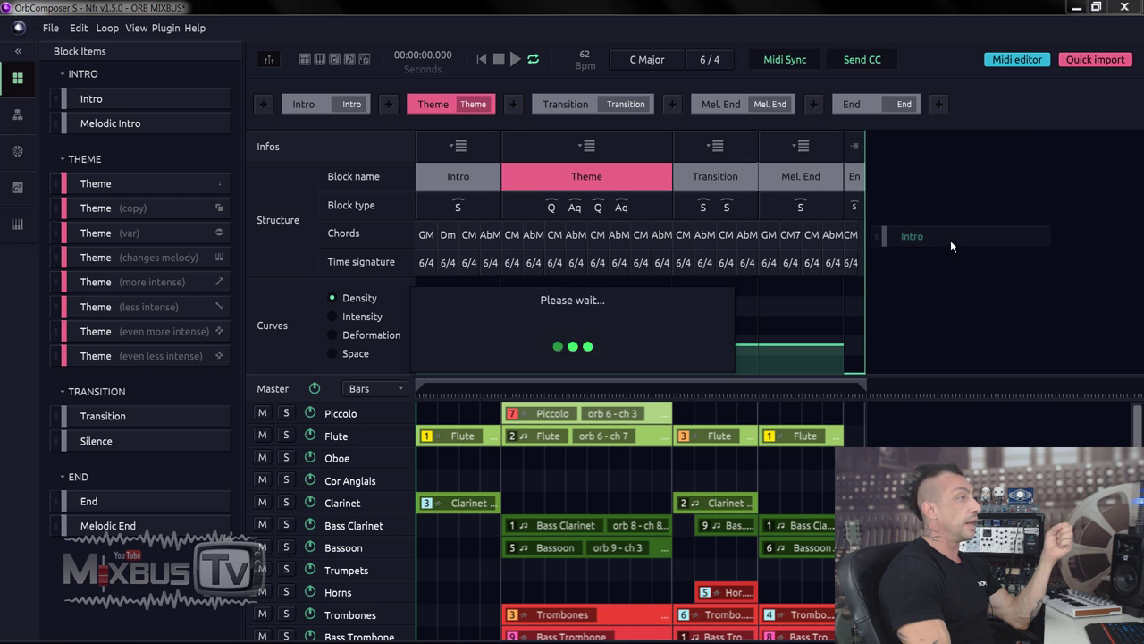
{"action": "left_click", "coordinate": [912, 205]}
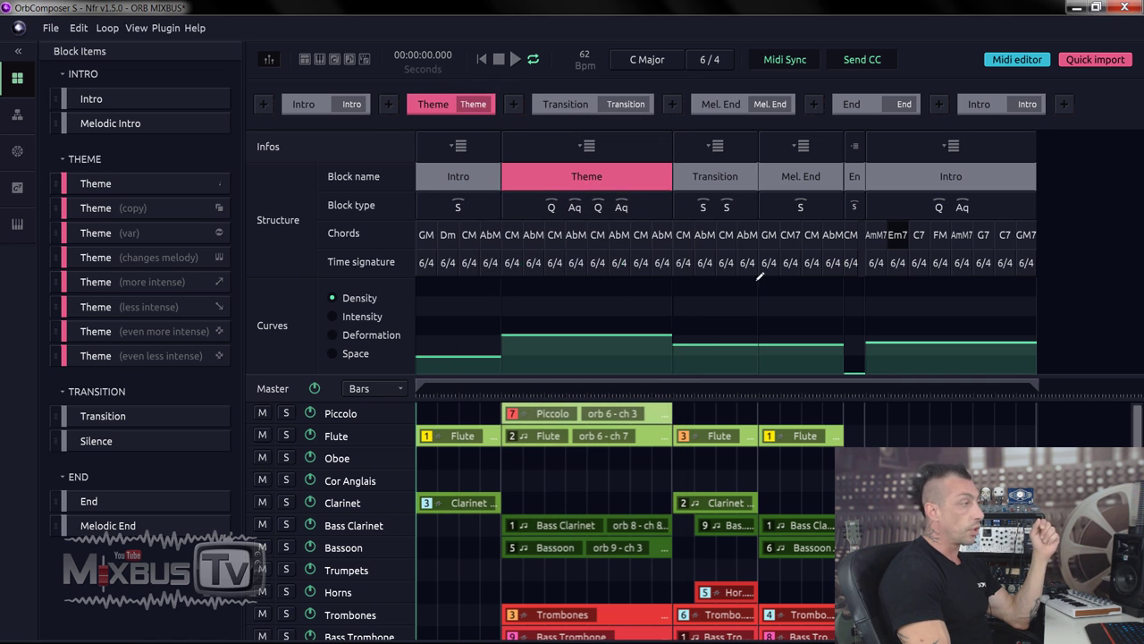
Step: Browse the Chord Progressions moods, then cancel a chord reselection on AmM7, keeping the chords
{"action": "left_click", "coordinate": [18, 152]}
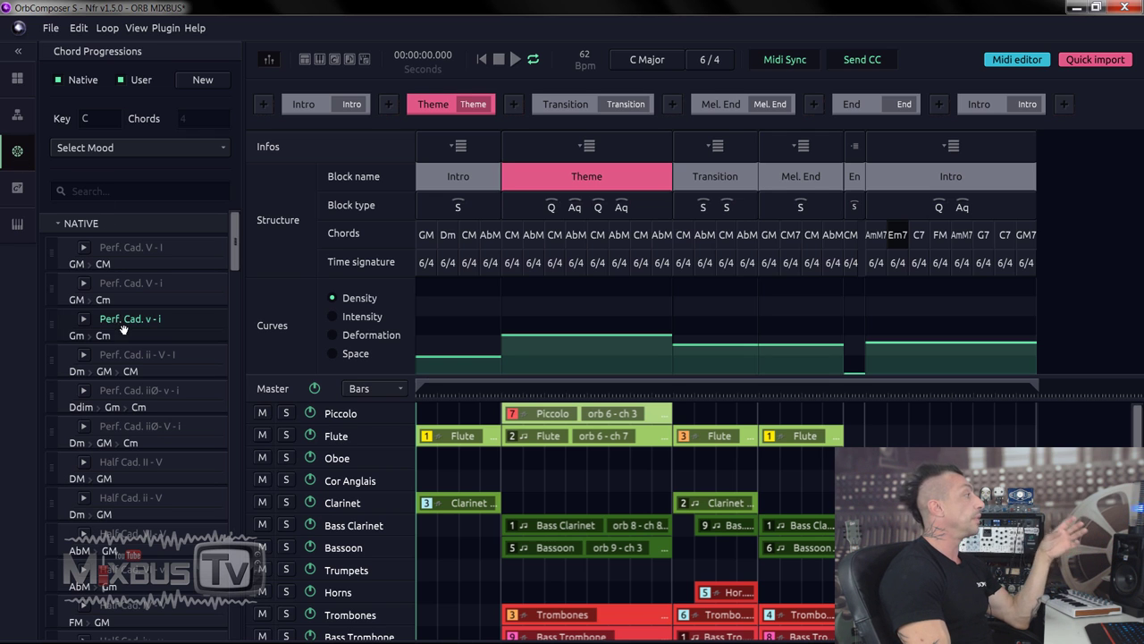
{"action": "left_click", "coordinate": [119, 152]}
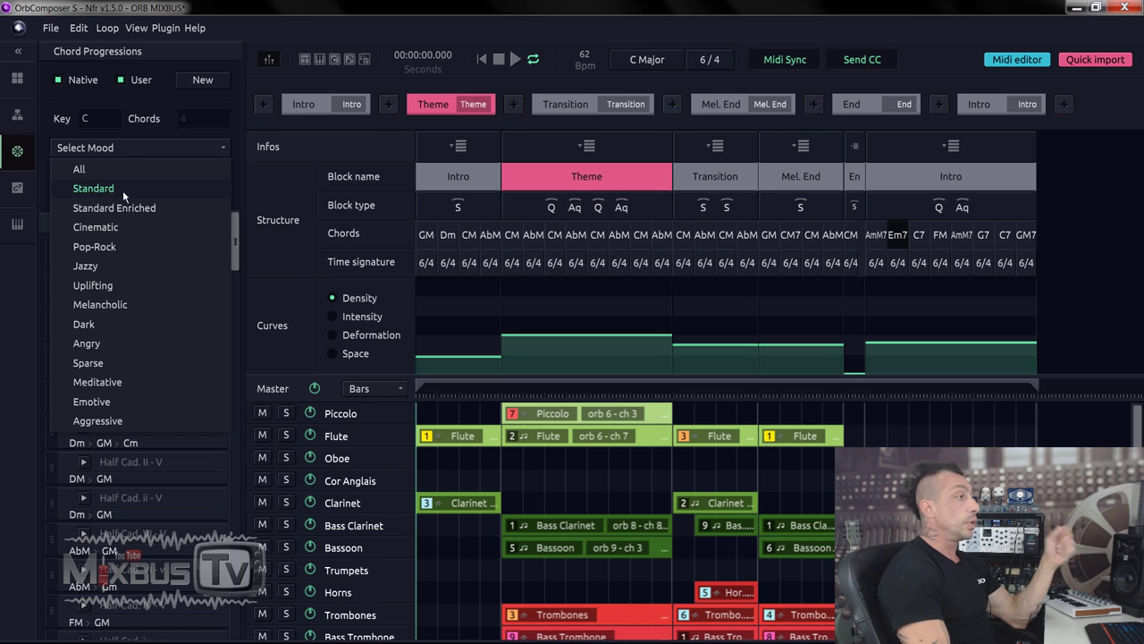
{"action": "left_click", "coordinate": [1058, 226]}
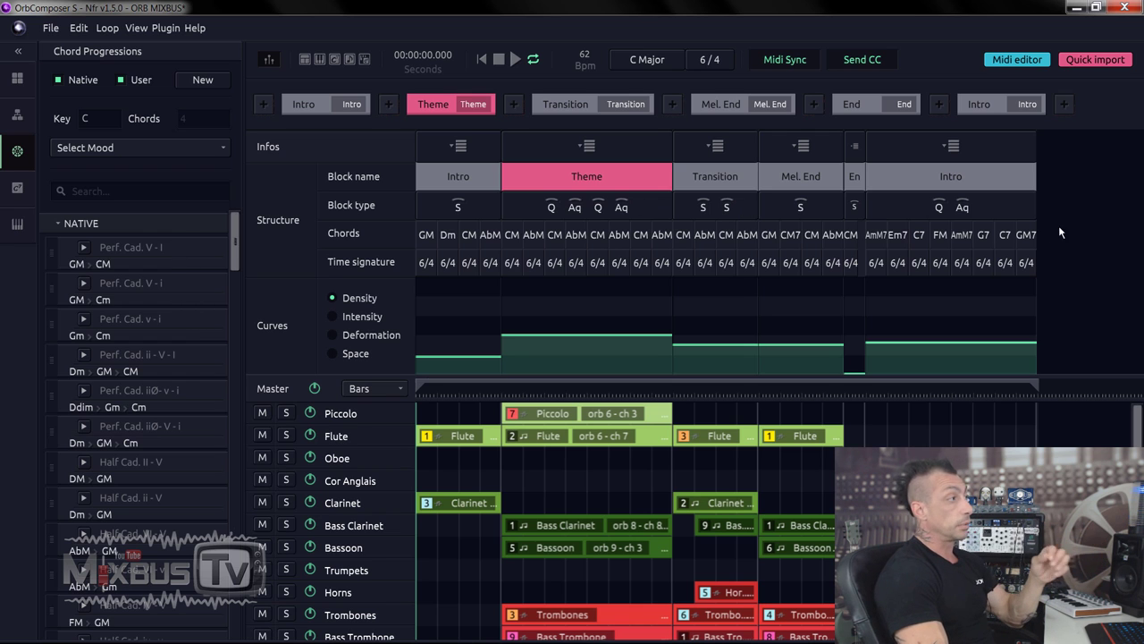
{"action": "double_click", "coordinate": [881, 237]}
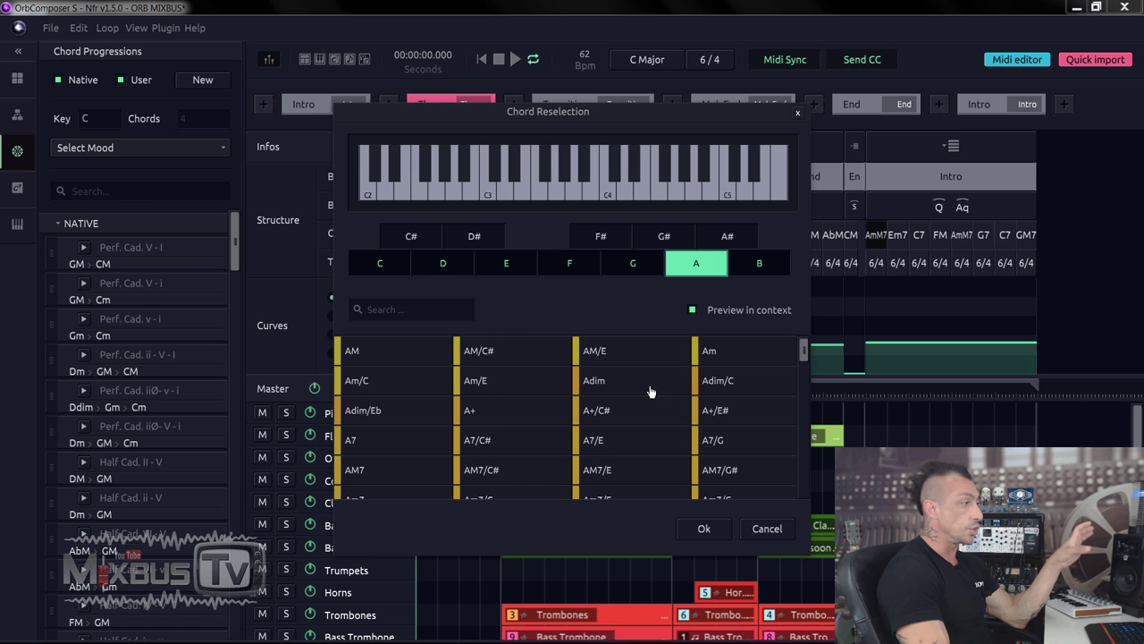
{"action": "left_click", "coordinate": [767, 529]}
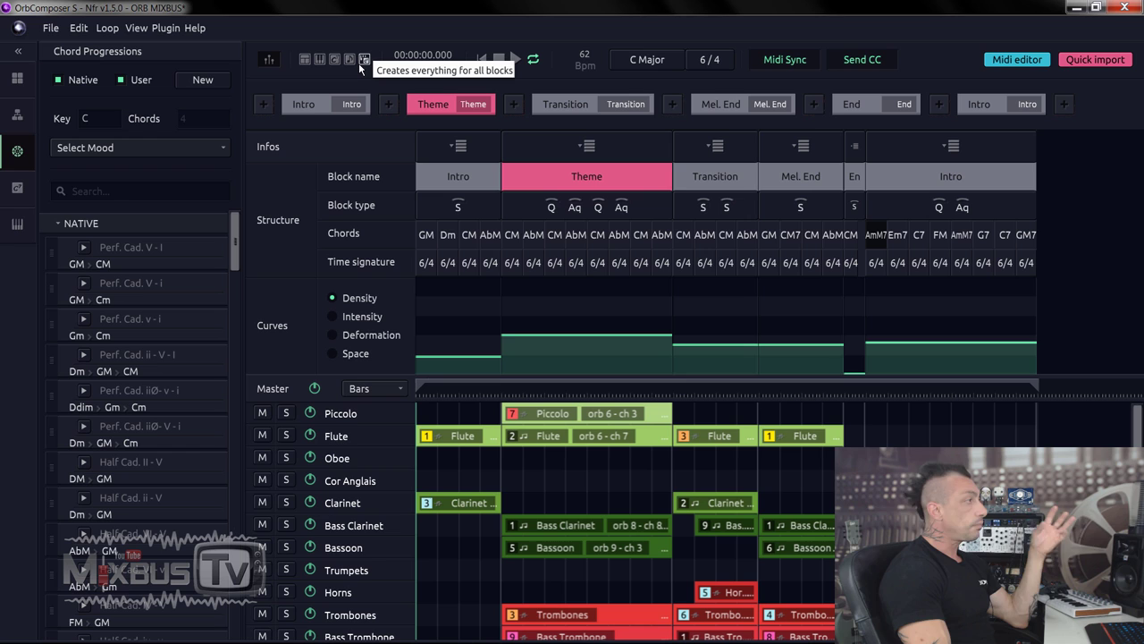
Step: Check the key/mode and time-signature options without changing either
{"action": "left_click", "coordinate": [645, 61]}
{"action": "left_click", "coordinate": [599, 66]}
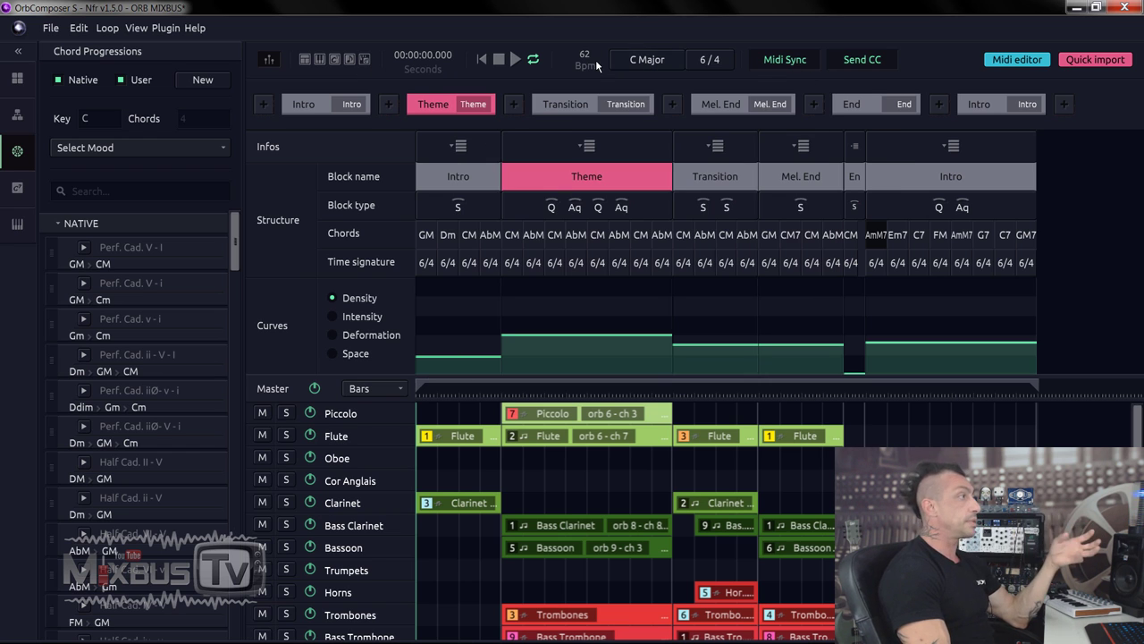
{"action": "left_click", "coordinate": [709, 60]}
{"action": "left_click", "coordinate": [612, 38]}
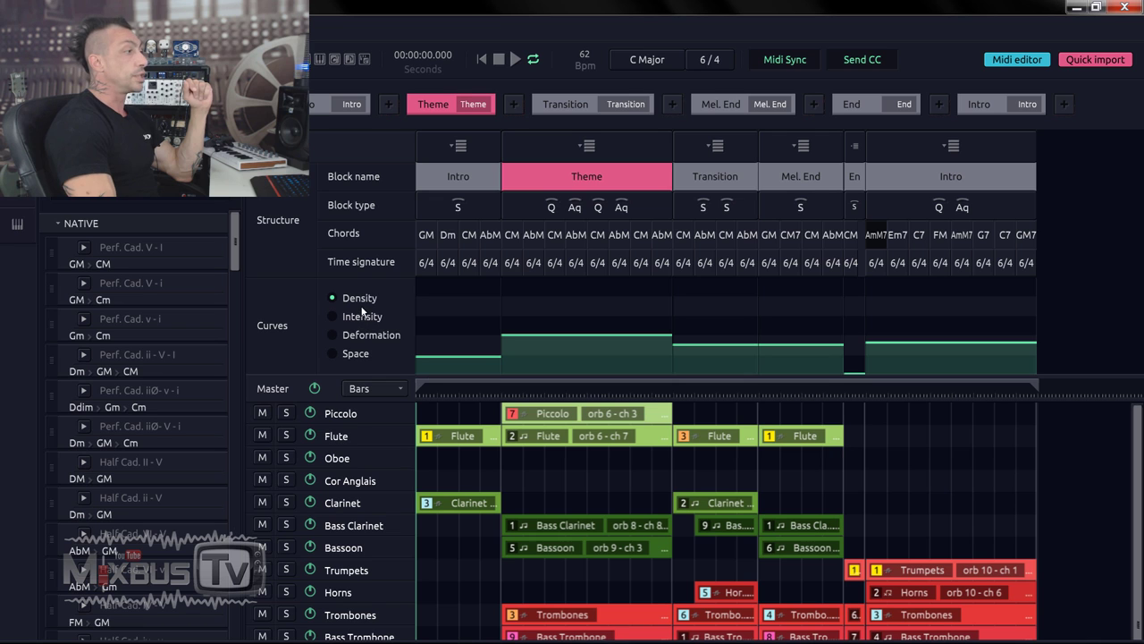
Step: Redraw the closing Intro's Density until it regenerates Horns, Trombones, Tuba and Violins II
{"action": "left_click", "coordinate": [916, 326]}
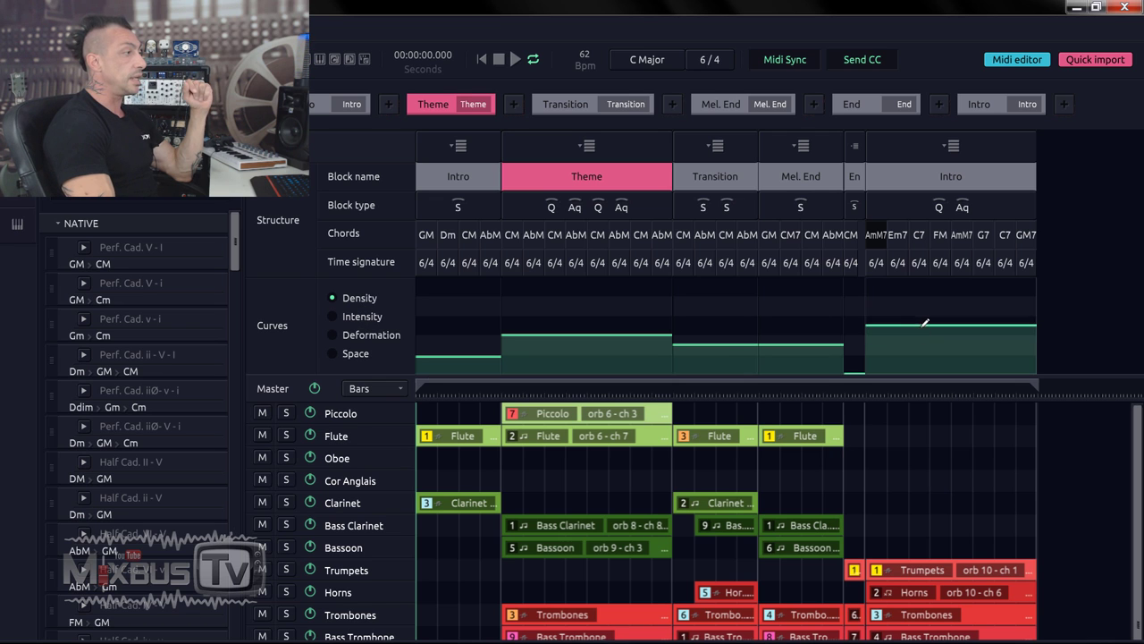
{"action": "scroll", "coordinate": [978, 364], "scroll_direction": "down", "scroll_amount": 1}
{"action": "left_click", "coordinate": [953, 286]}
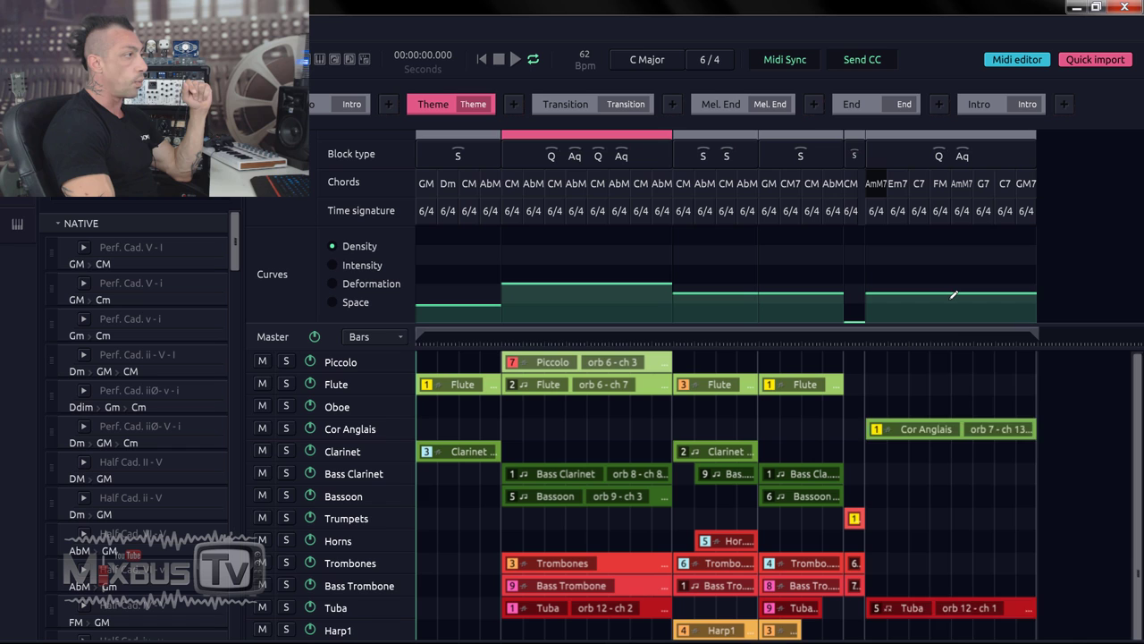
{"action": "left_click", "coordinate": [950, 255]}
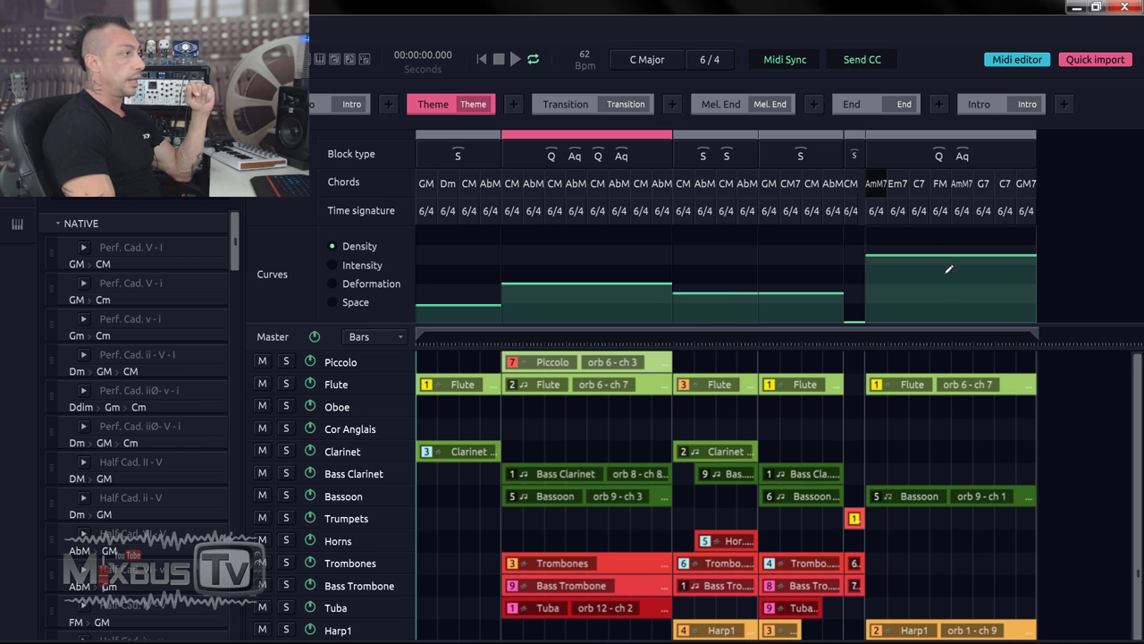
{"action": "scroll", "coordinate": [944, 285], "scroll_direction": "down", "scroll_amount": 1}
{"action": "left_click", "coordinate": [946, 251]}
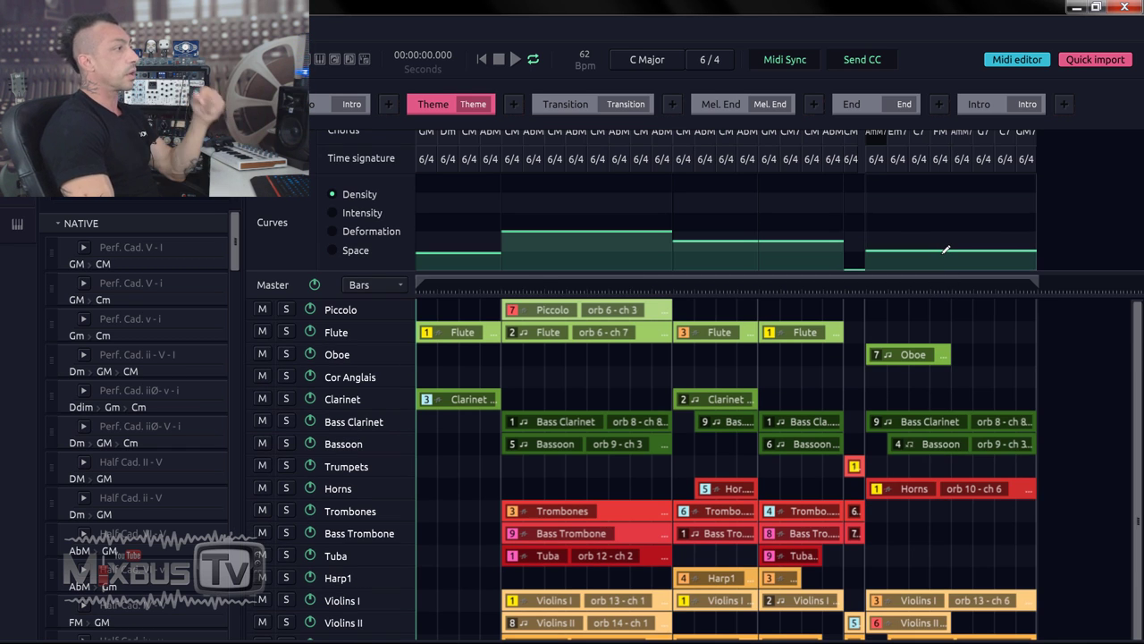
{"action": "left_click", "coordinate": [948, 222]}
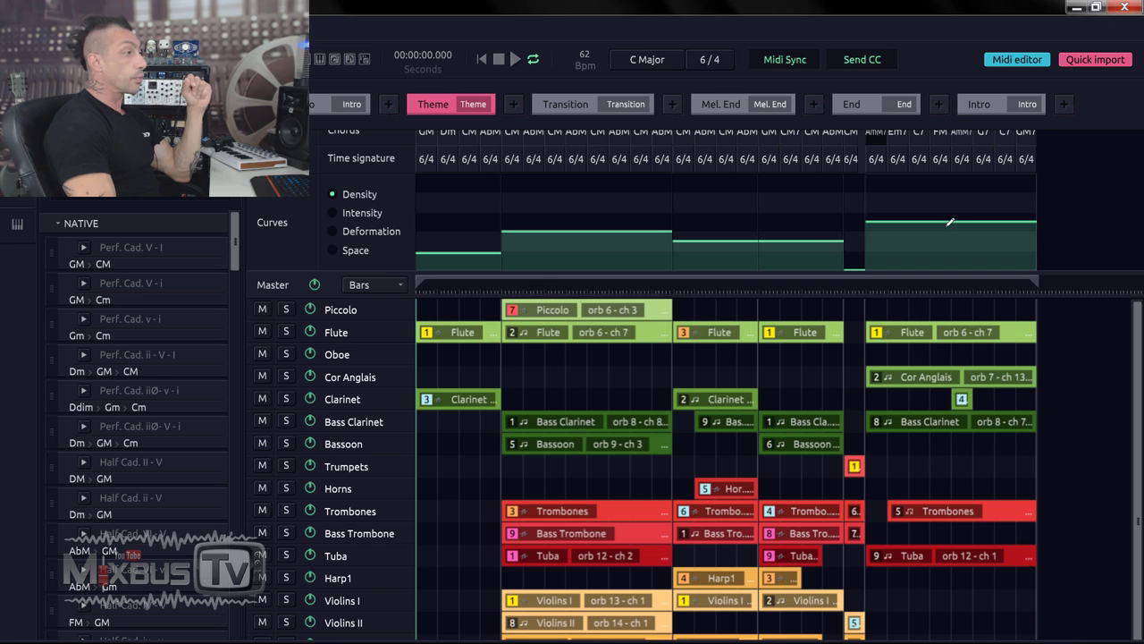
{"action": "left_click", "coordinate": [949, 224]}
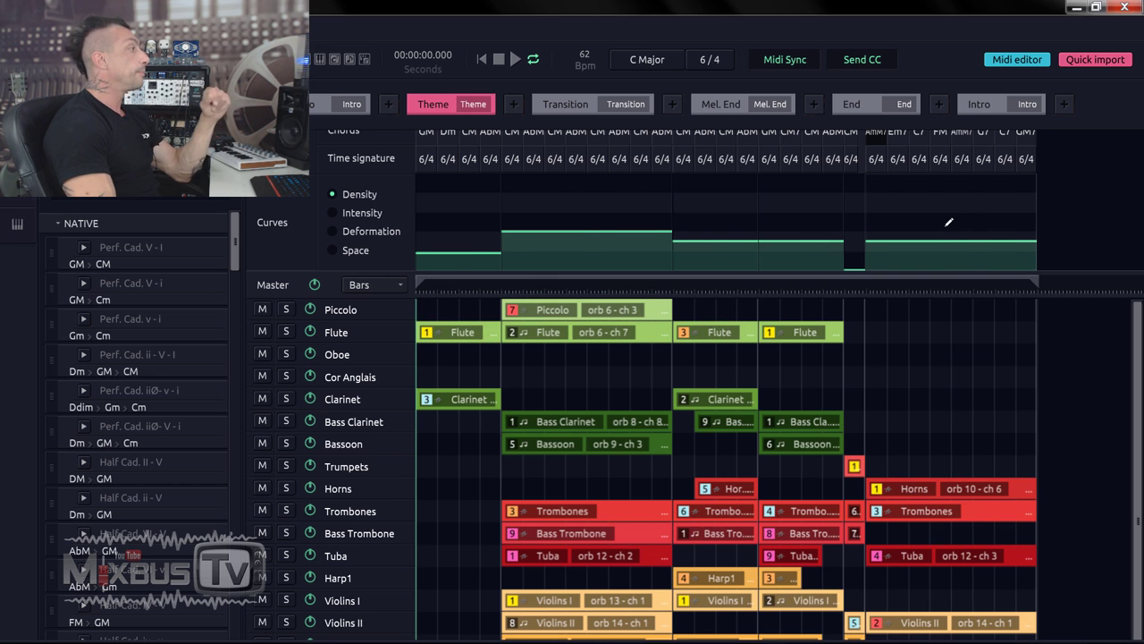
{"action": "key", "text": "Down"}
{"action": "left_click", "coordinate": [904, 238]}
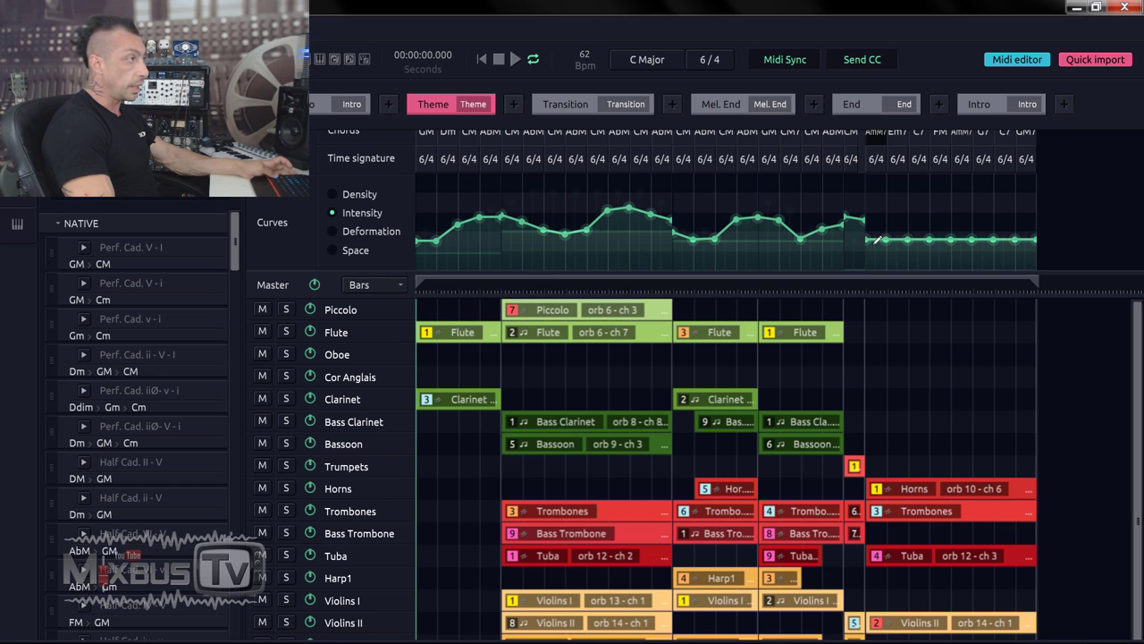
Step: Draw peaks into the closing Intro's Intensity curve and raise its Space curve
{"action": "mouse_move", "coordinate": [885, 231]}
{"action": "left_mouse_down"}
{"action": "mouse_move", "coordinate": [930, 218]}
{"action": "mouse_move", "coordinate": [964, 235]}
{"action": "mouse_move", "coordinate": [1005, 190]}
{"action": "mouse_move", "coordinate": [1024, 222]}
{"action": "mouse_move", "coordinate": [993, 223]}
{"action": "left_mouse_up"}
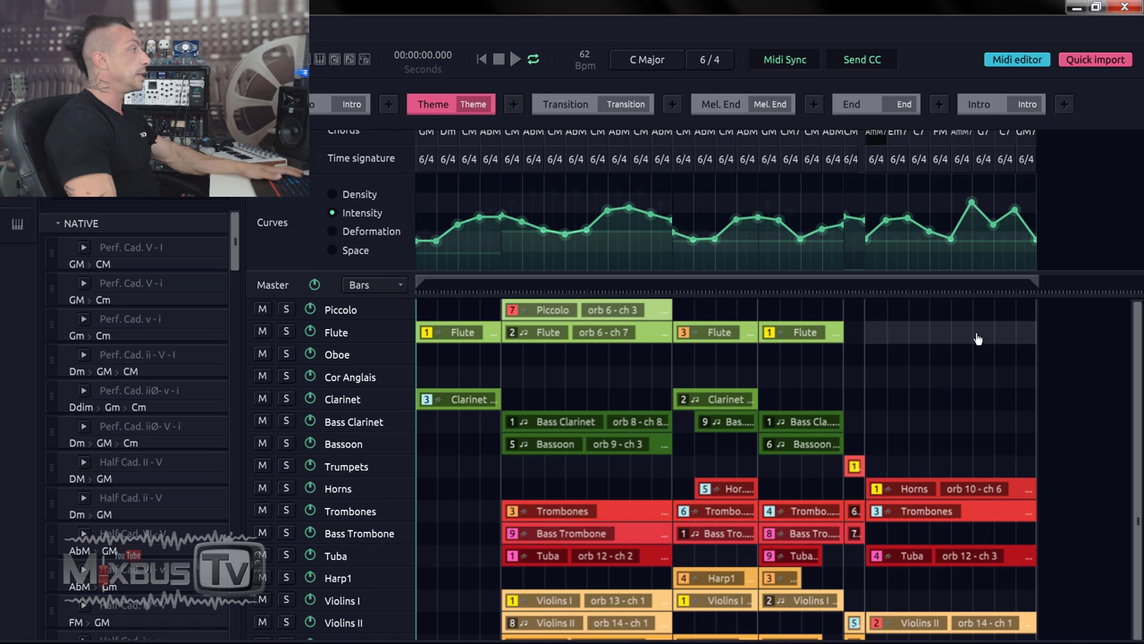
{"action": "left_click", "coordinate": [385, 236]}
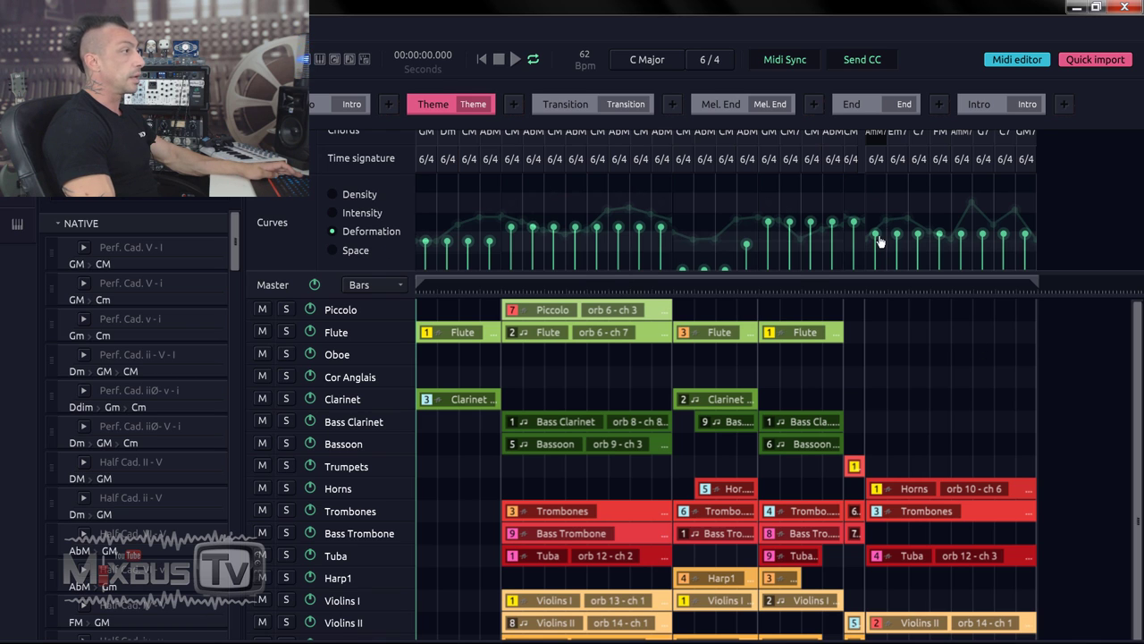
{"action": "left_click", "coordinate": [355, 251]}
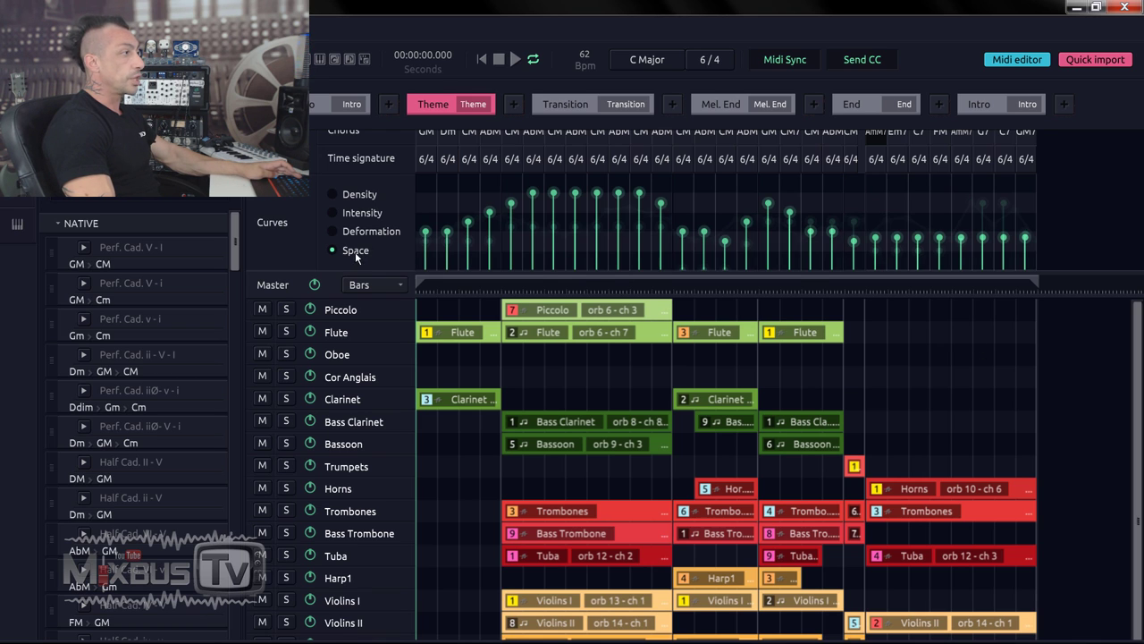
{"action": "mouse_move", "coordinate": [869, 243]}
{"action": "left_mouse_down"}
{"action": "mouse_move", "coordinate": [971, 234]}
{"action": "mouse_move", "coordinate": [913, 243]}
{"action": "mouse_move", "coordinate": [960, 215]}
{"action": "mouse_move", "coordinate": [1044, 237]}
{"action": "left_mouse_up"}
{"action": "scroll", "coordinate": [1008, 318], "scroll_direction": "down", "scroll_amount": 1}
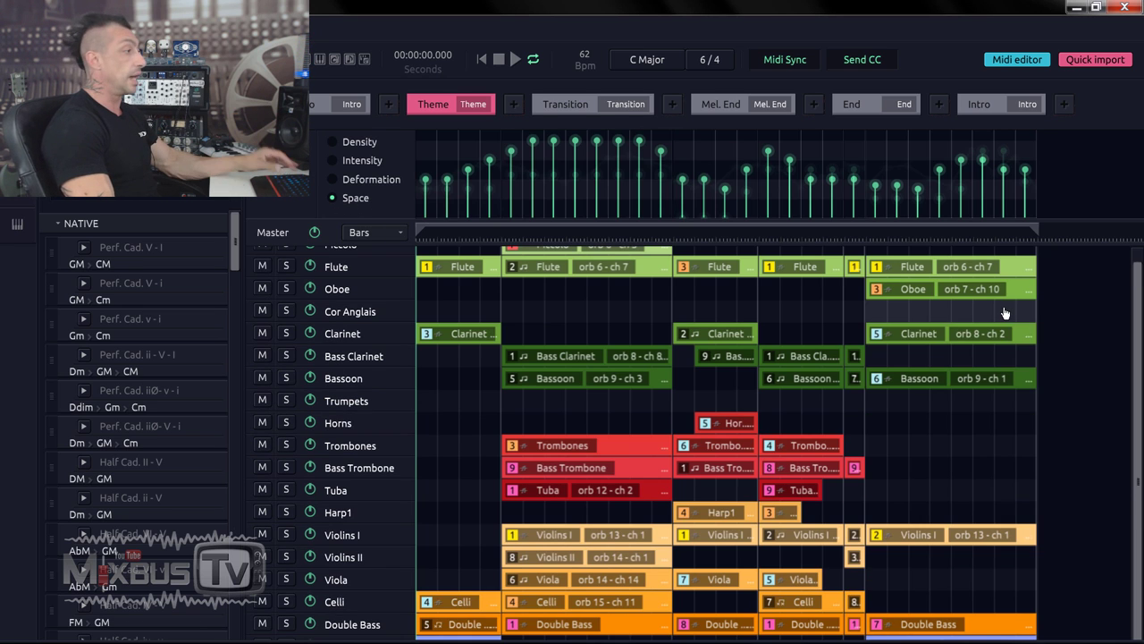
{"action": "scroll", "coordinate": [1004, 325], "scroll_direction": "down", "scroll_amount": 1}
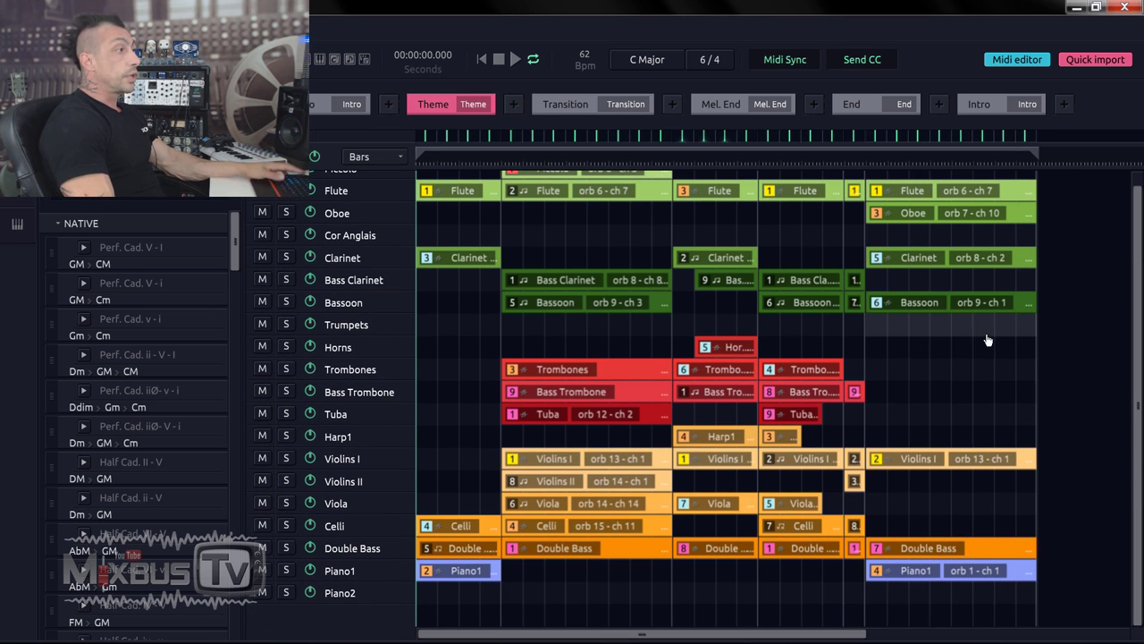
{"action": "scroll", "coordinate": [1028, 309], "scroll_direction": "up", "scroll_amount": 4}
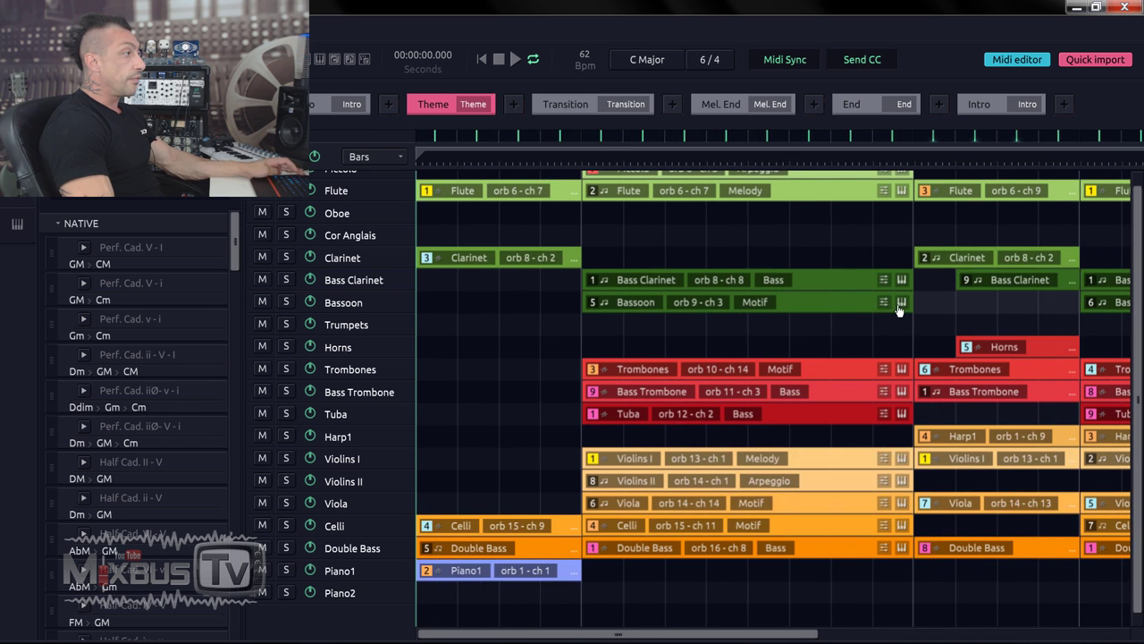
{"action": "scroll", "coordinate": [958, 283], "scroll_direction": "up", "scroll_amount": 2}
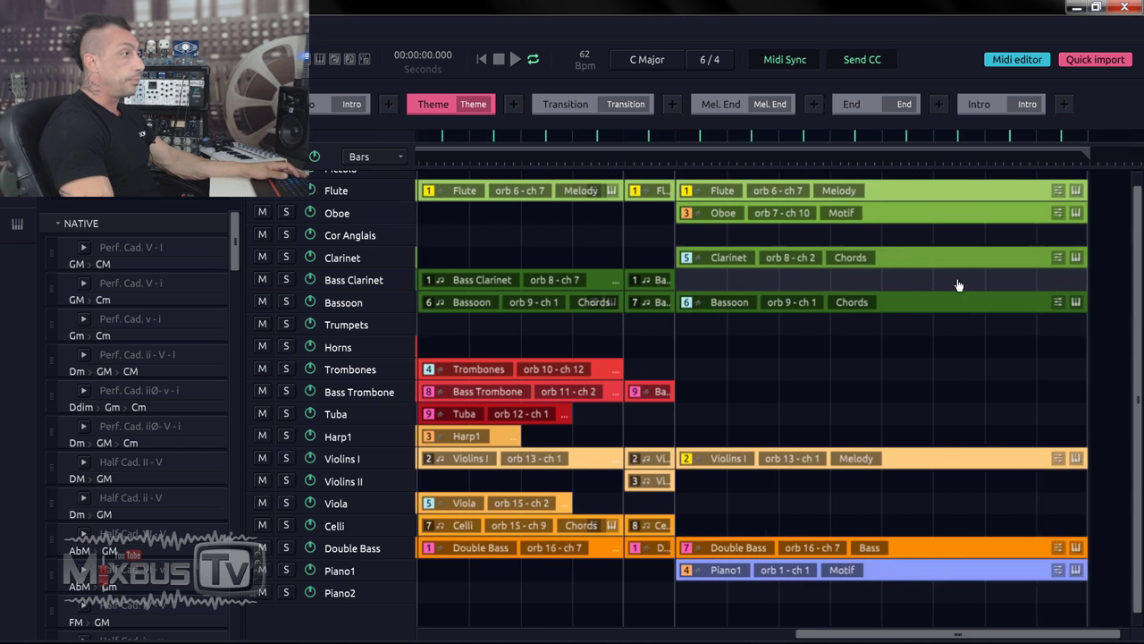
Step: Try the Clarinet's Melody, Motif, Arpeggio, Chord and Bass roles, then open Bassoon's piano roll
{"action": "left_click", "coordinate": [1041, 261]}
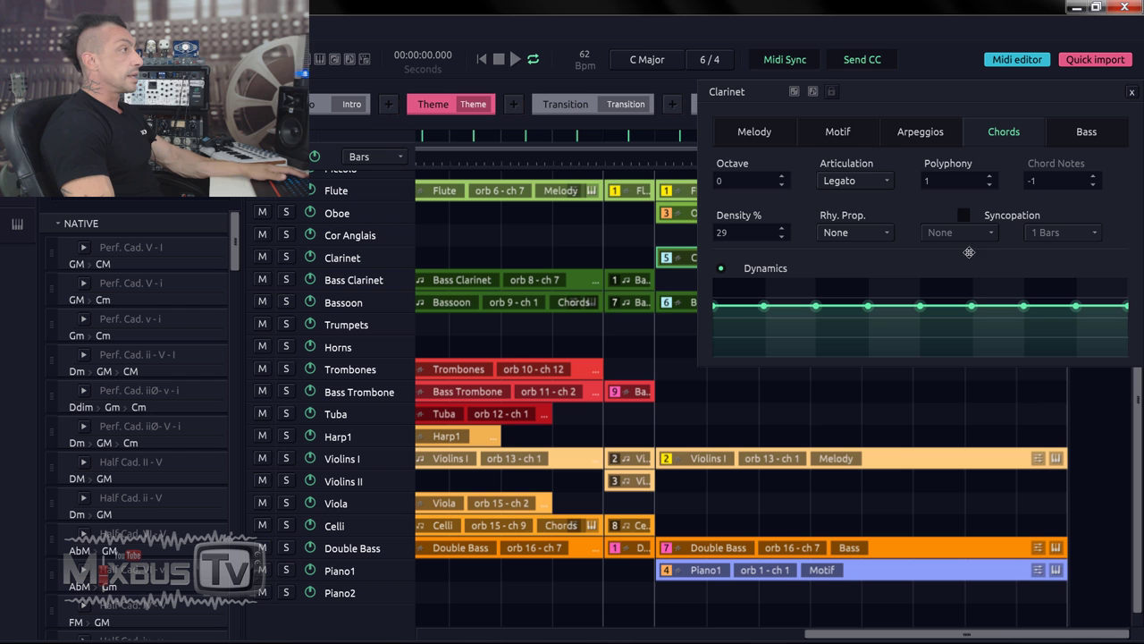
{"action": "left_click_drag", "start_coordinate": [899, 86], "coordinate": [720, 128]}
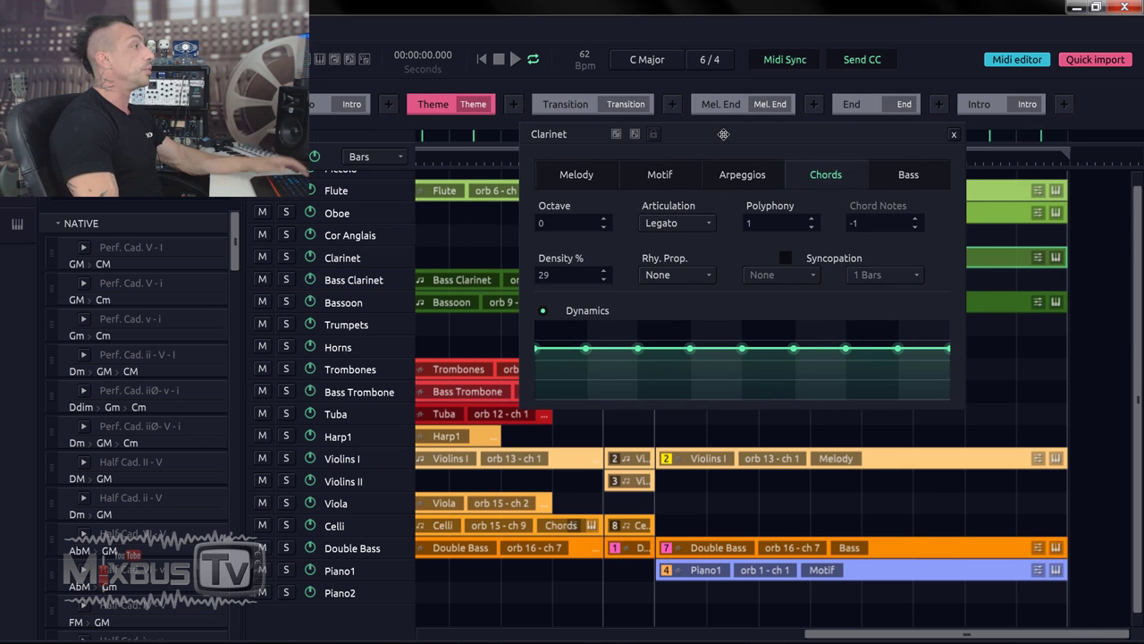
{"action": "left_click", "coordinate": [586, 183]}
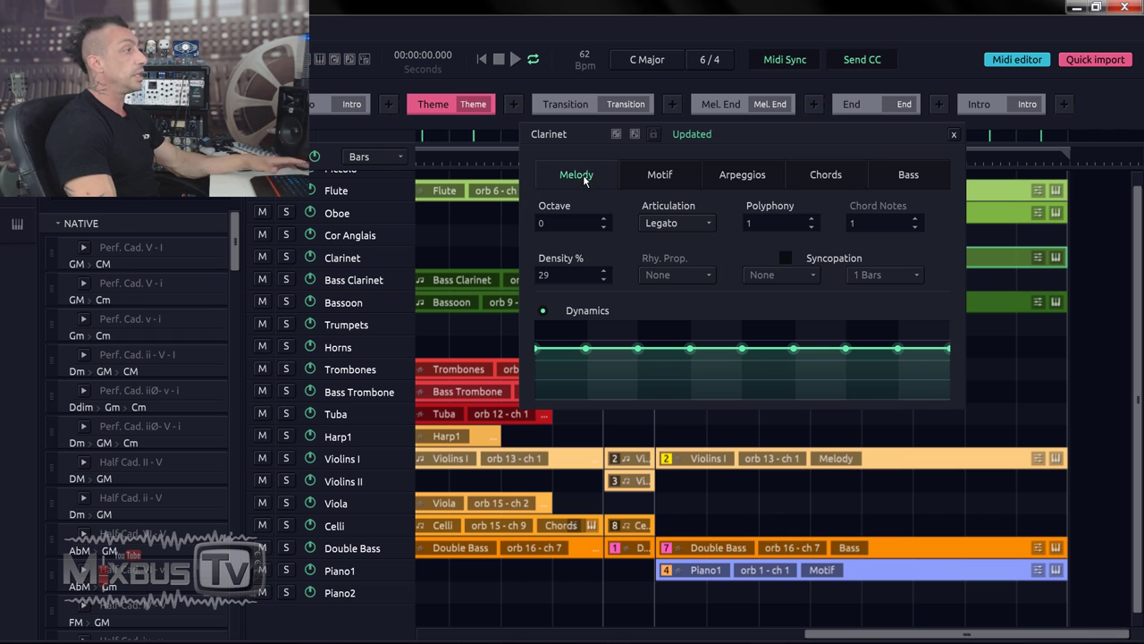
{"action": "left_click", "coordinate": [701, 177]}
{"action": "left_click", "coordinate": [741, 175]}
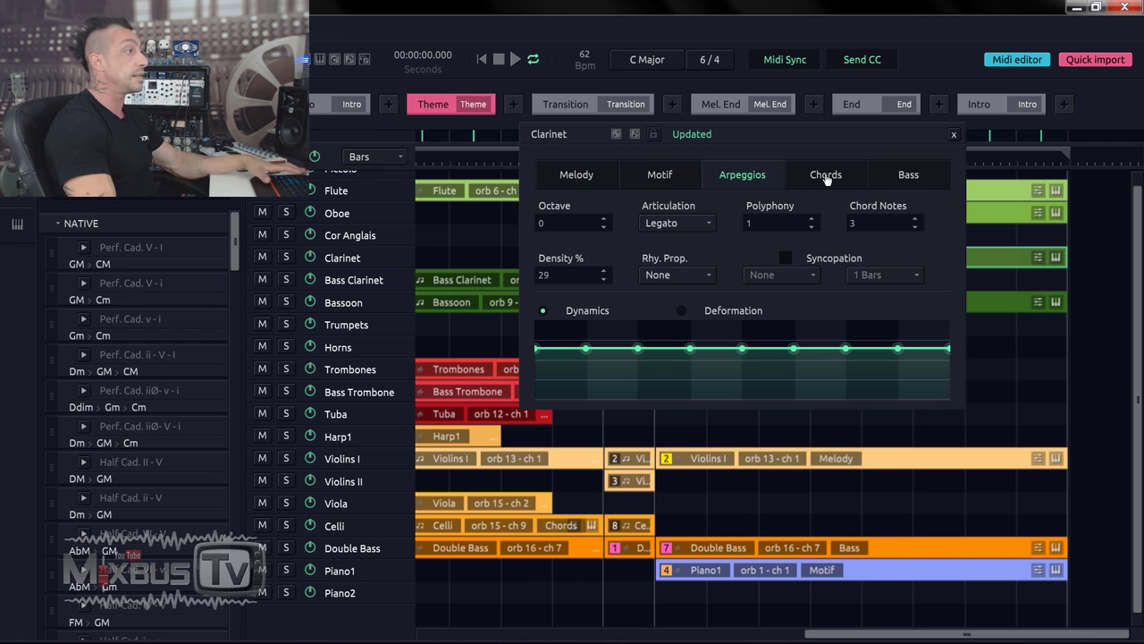
{"action": "left_click", "coordinate": [826, 175]}
{"action": "left_click", "coordinate": [893, 179]}
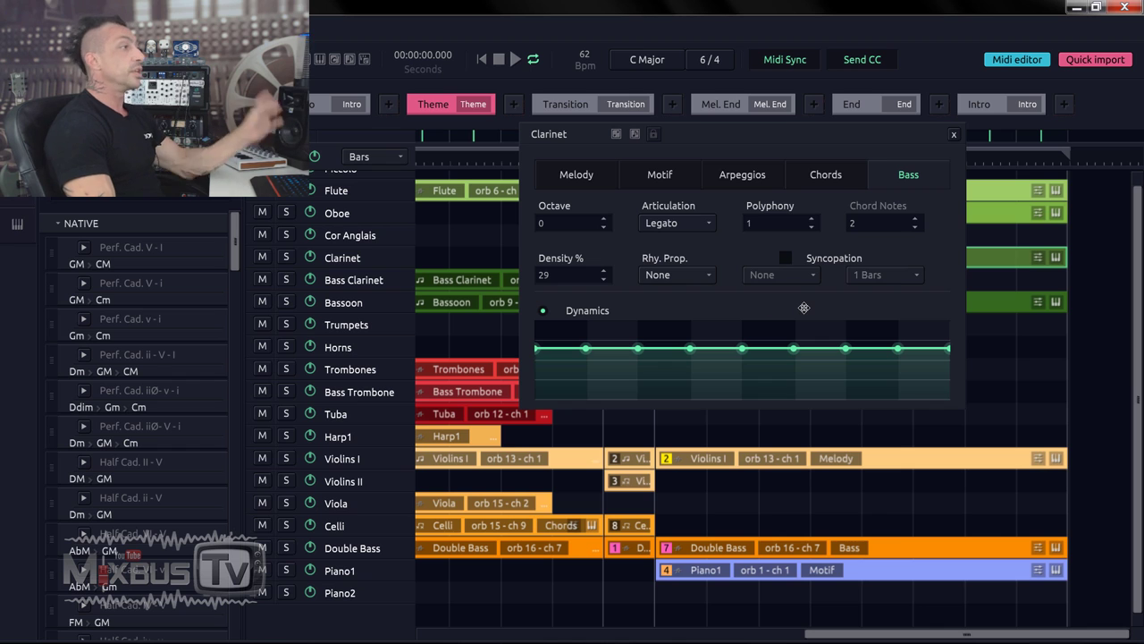
{"action": "left_click", "coordinate": [955, 137]}
{"action": "left_click", "coordinate": [1057, 302]}
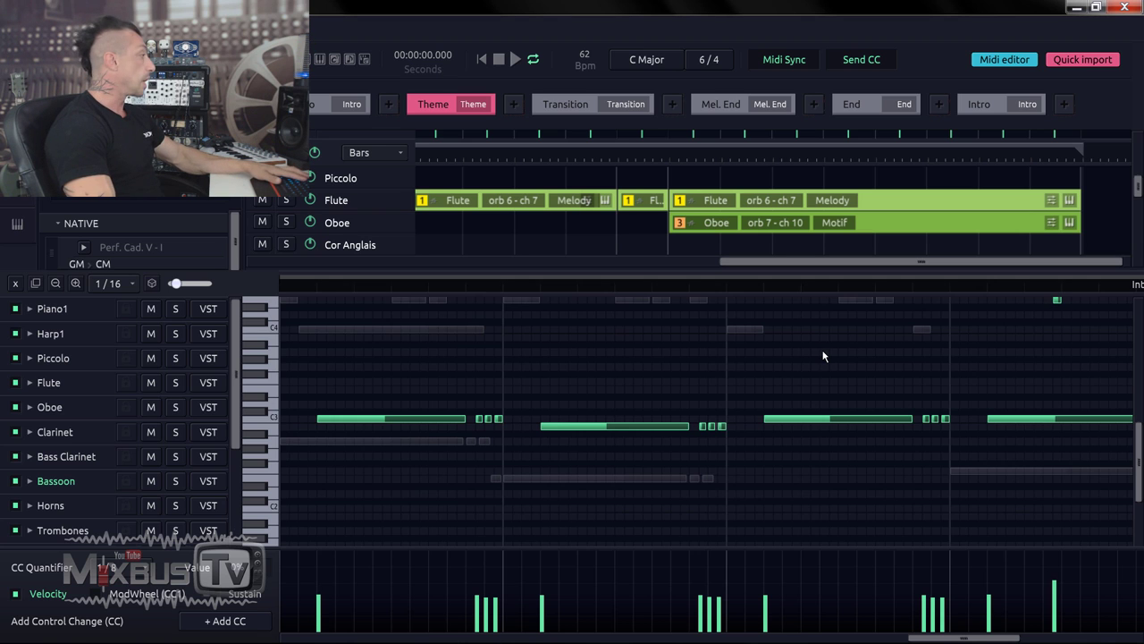
Step: Highlight the Flute part's notes and velocities in the MIDI editor, then close the editor
{"action": "scroll", "coordinate": [528, 397], "scroll_direction": "down", "scroll_amount": 2}
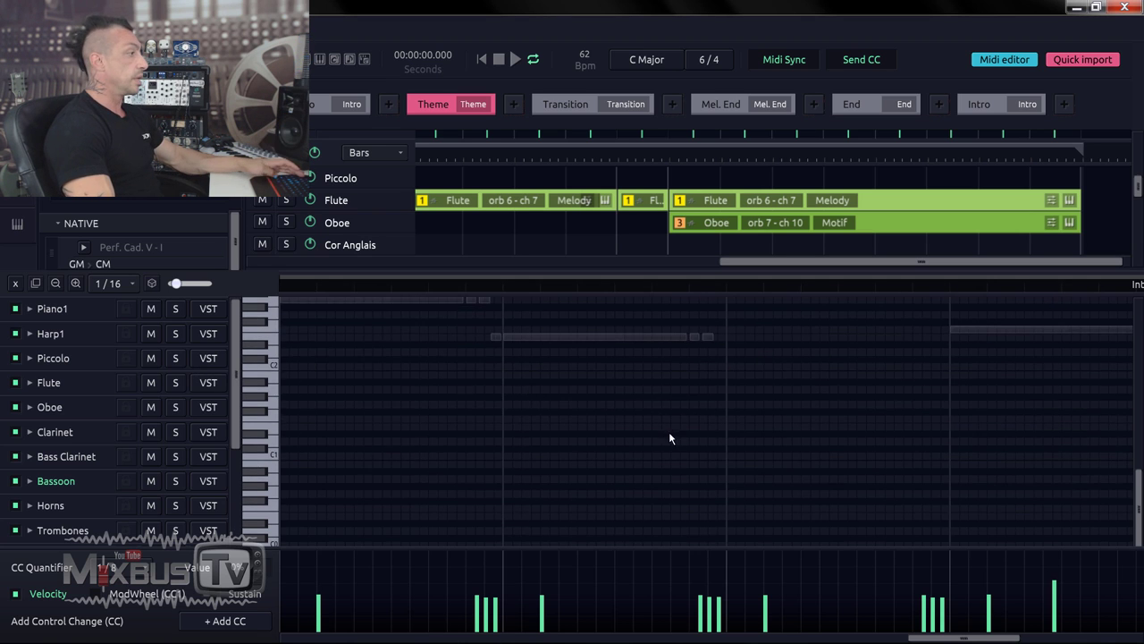
{"action": "scroll", "coordinate": [671, 437], "scroll_direction": "up", "scroll_amount": 4}
{"action": "left_click", "coordinate": [702, 409]}
{"action": "scroll", "coordinate": [702, 409], "scroll_direction": "up", "scroll_amount": 3}
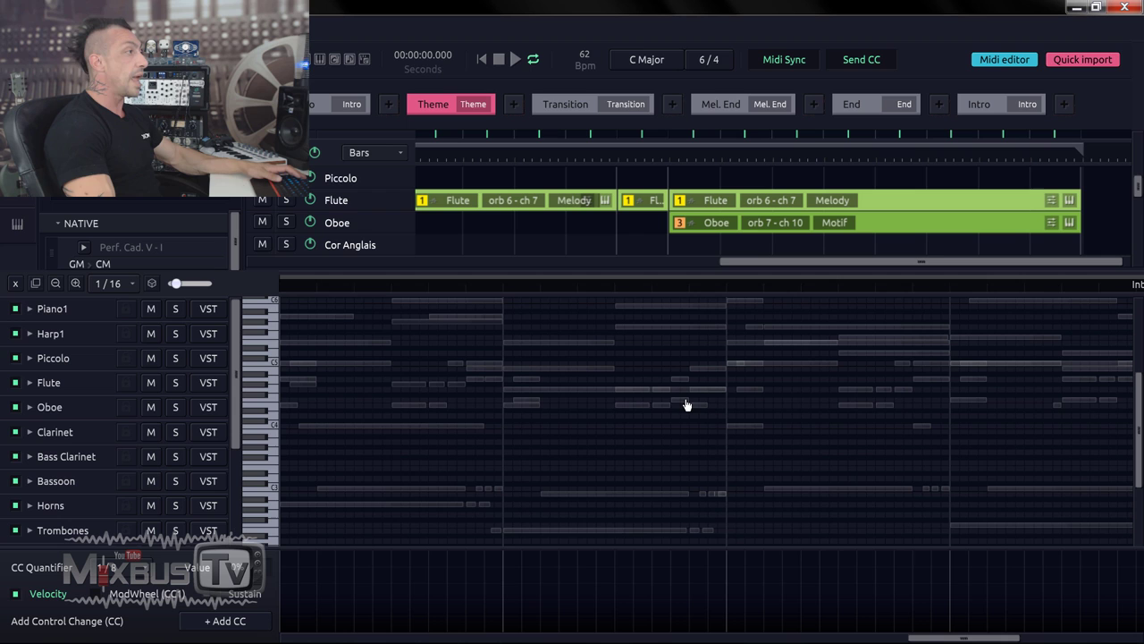
{"action": "left_click", "coordinate": [686, 406]}
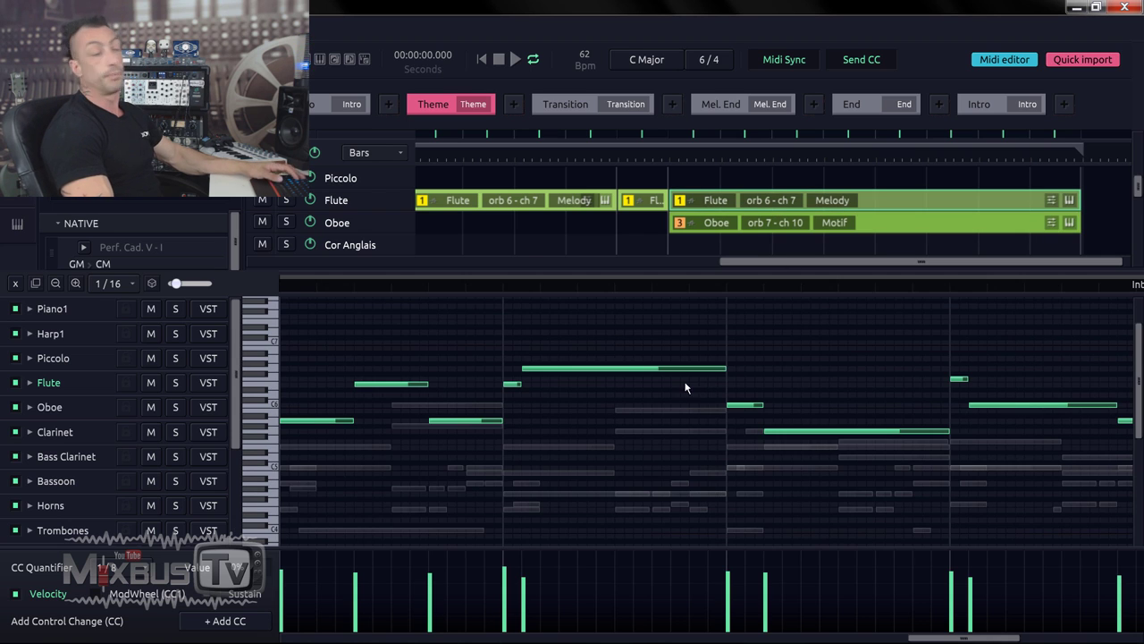
{"action": "scroll", "coordinate": [555, 375], "scroll_direction": "up", "scroll_amount": 2}
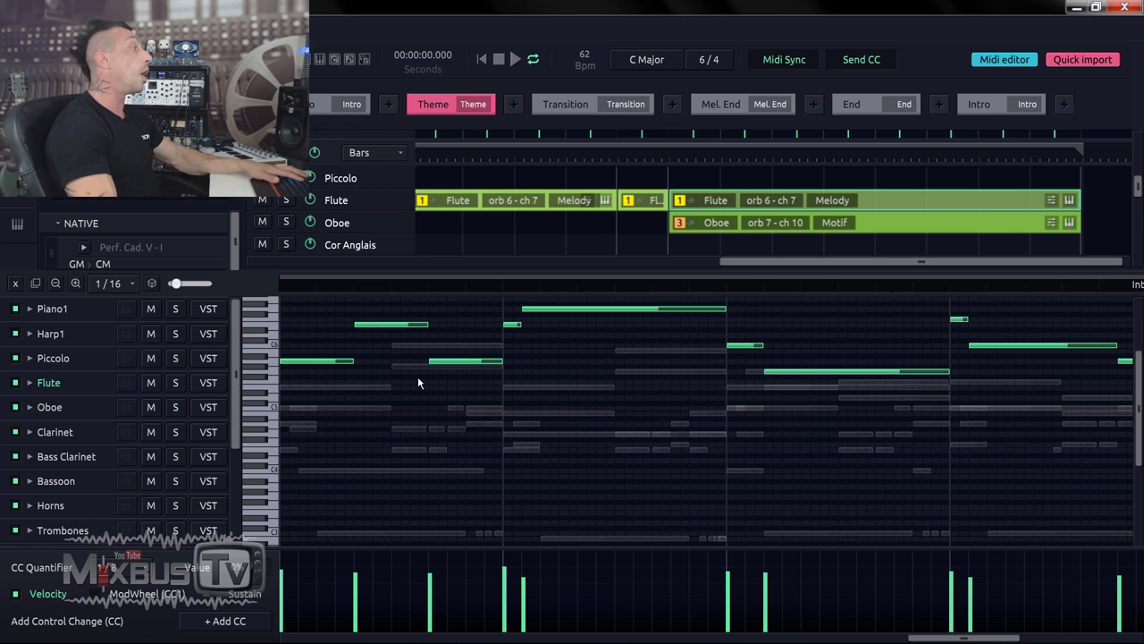
{"action": "key", "text": "Escape"}
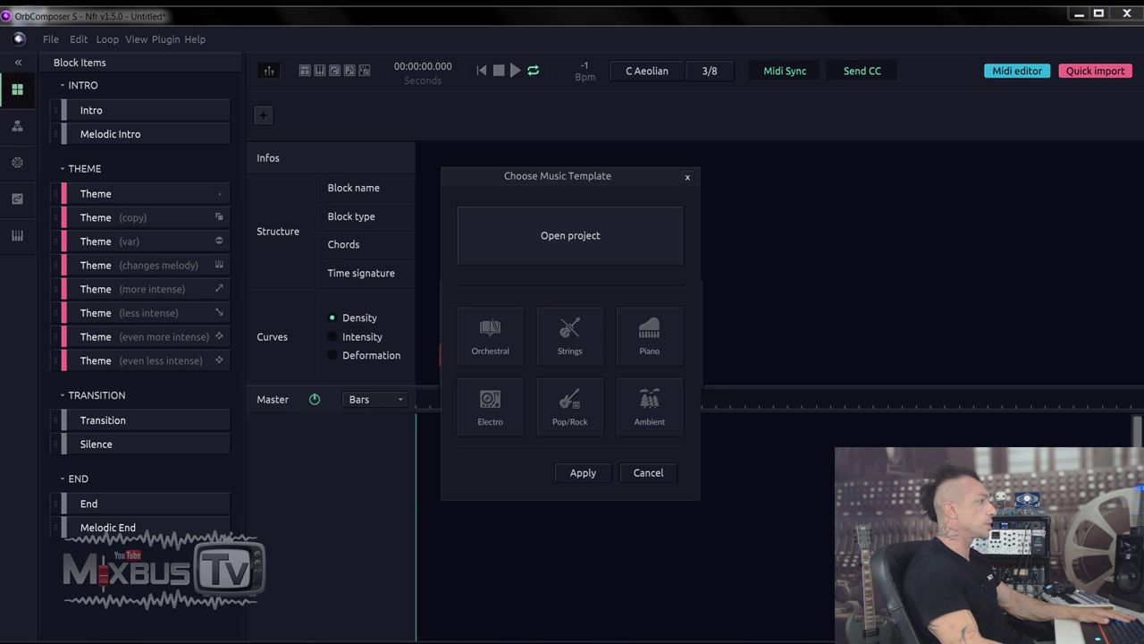
Step: Start a new project from the Orchestral template and dismiss the Orb ports warning
{"action": "left_click", "coordinate": [490, 332]}
{"action": "left_click", "coordinate": [583, 472]}
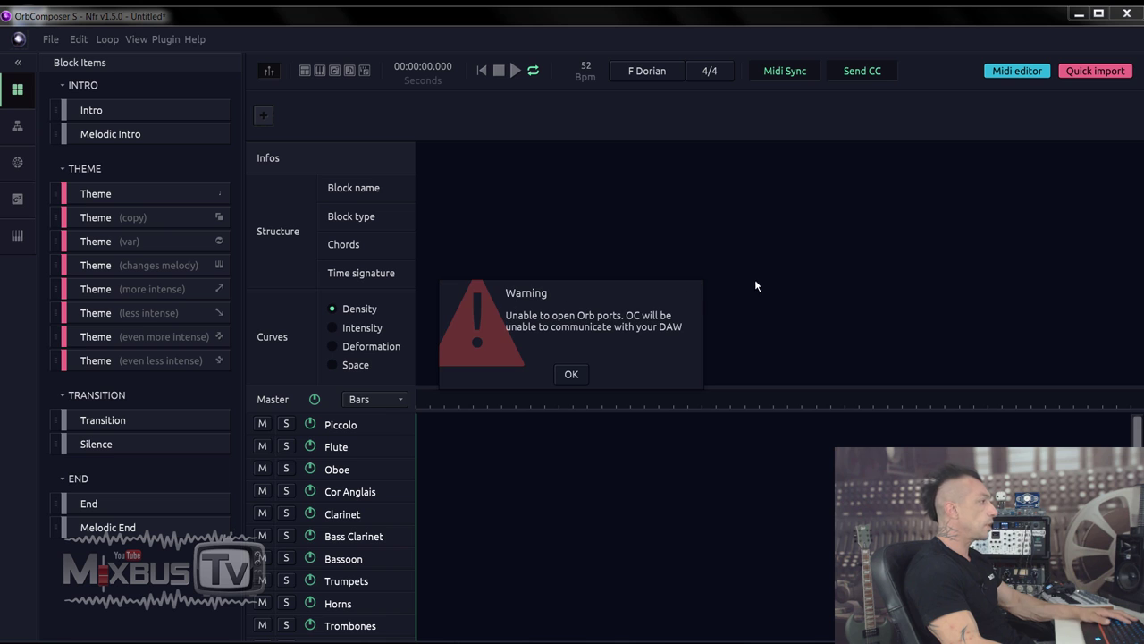
{"action": "left_click", "coordinate": [571, 375]}
Step: Quick-import ORB MELODY.mid as the project's melody
{"action": "scroll", "coordinate": [565, 421], "scroll_direction": "down", "scroll_amount": 3}
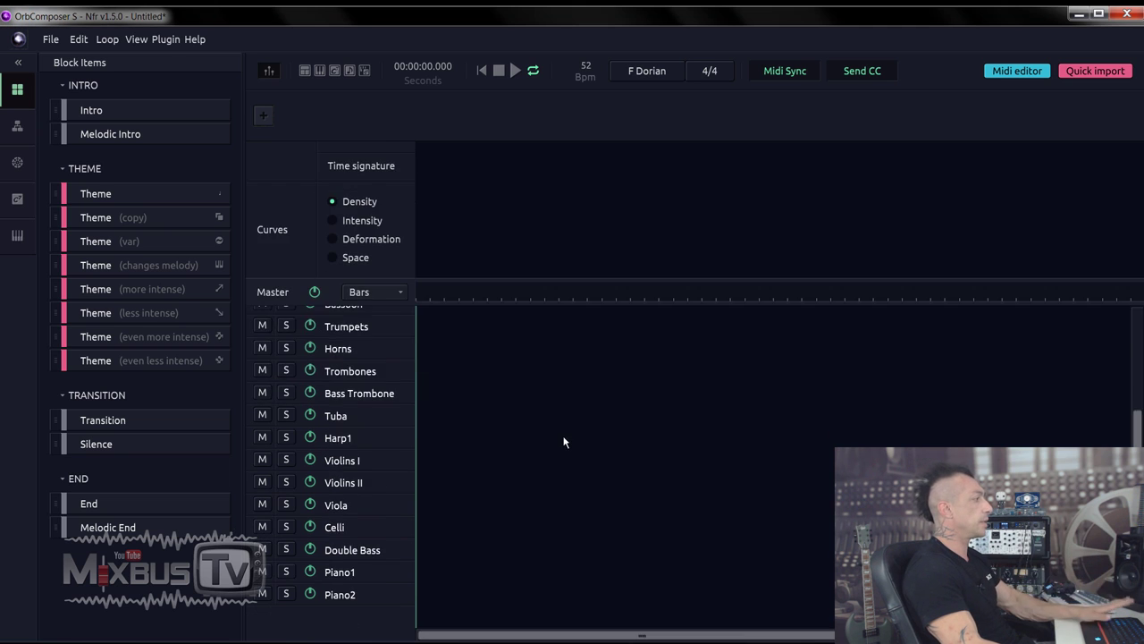
{"action": "scroll", "coordinate": [559, 402], "scroll_direction": "up", "scroll_amount": 3}
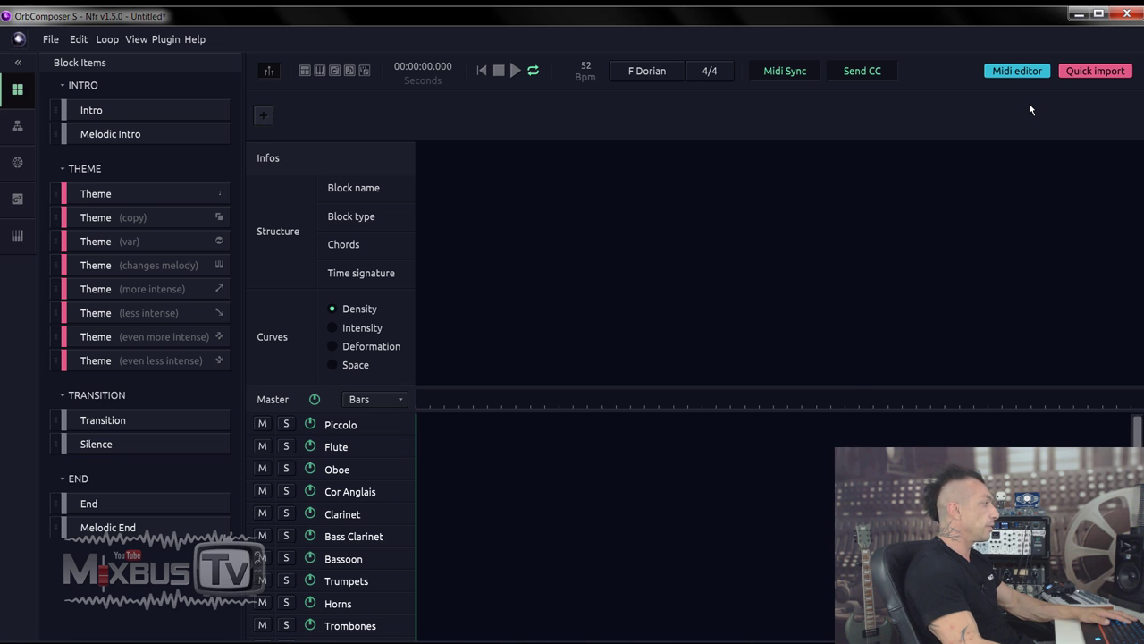
{"action": "left_click", "coordinate": [492, 279]}
{"action": "left_click", "coordinate": [739, 495]}
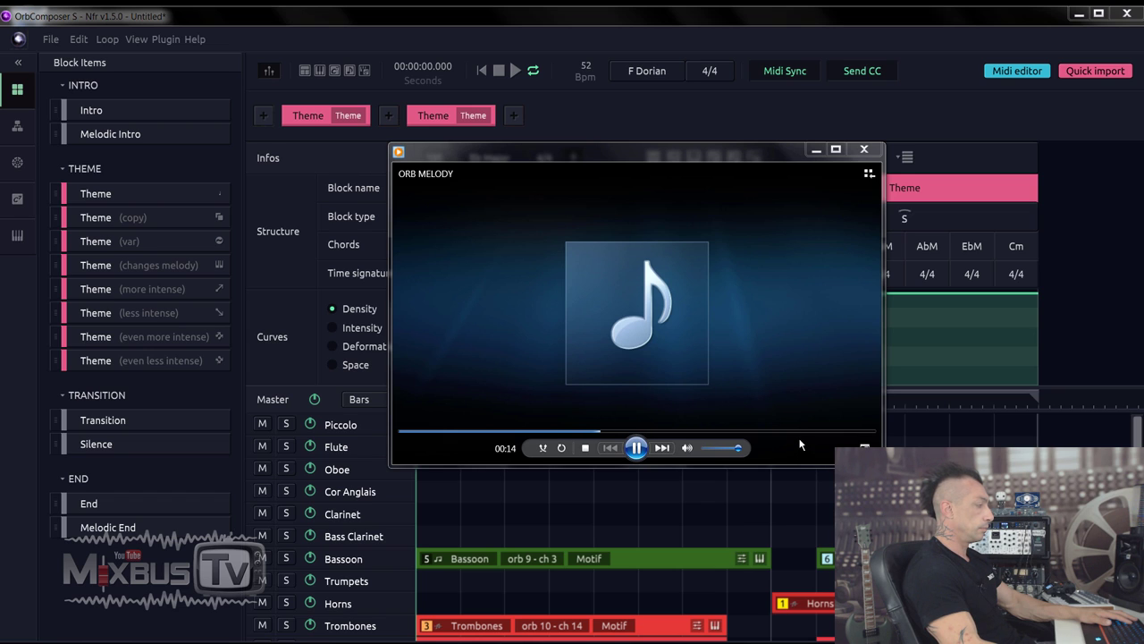
Step: Close the media player and play the arrangement while zooming through the timeline
{"action": "left_click", "coordinate": [863, 149]}
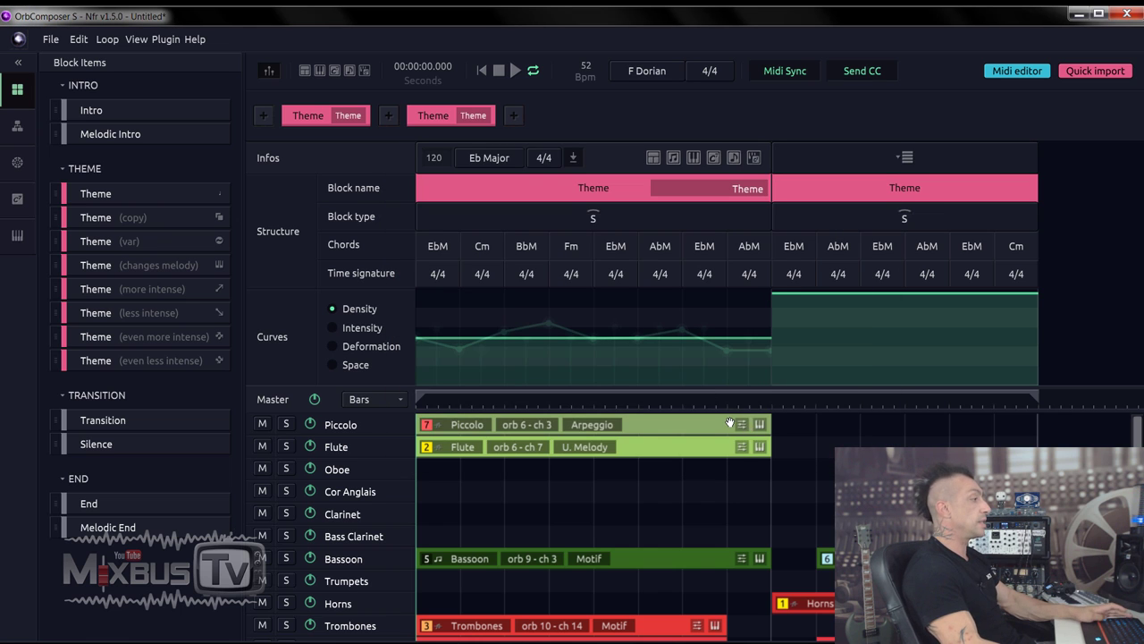
{"action": "scroll", "coordinate": [730, 432], "scroll_direction": "down", "scroll_amount": 2}
{"action": "scroll", "coordinate": [730, 432], "scroll_direction": "down", "scroll_amount": 5}
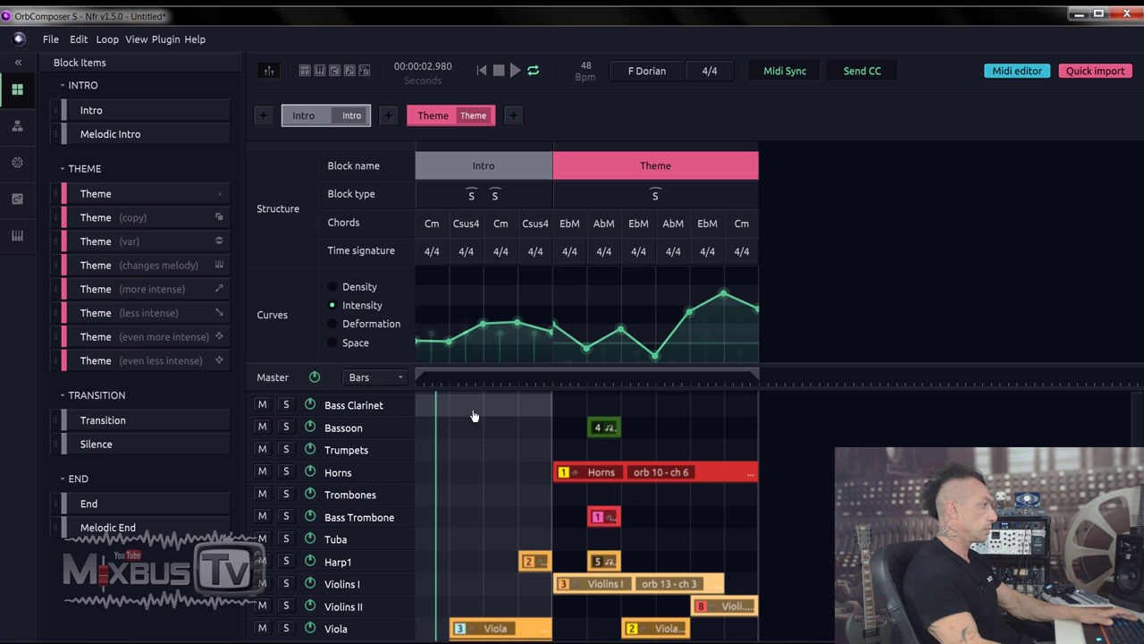
{"action": "scroll", "coordinate": [527, 417], "scroll_direction": "down", "scroll_amount": 2}
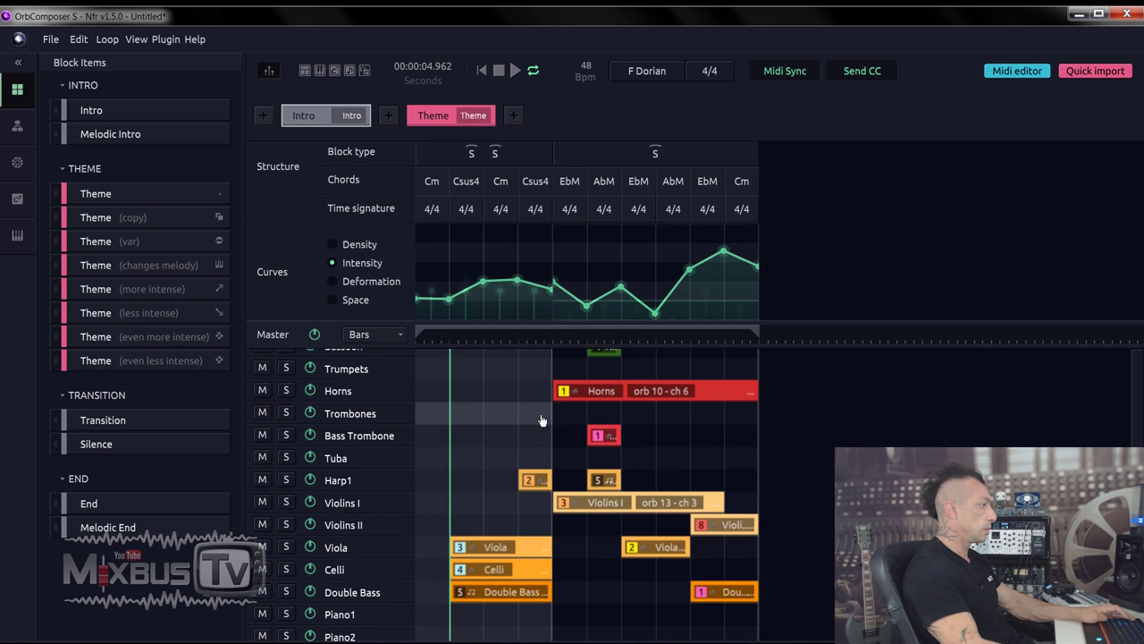
{"action": "scroll", "coordinate": [563, 425], "scroll_direction": "up", "scroll_amount": 2}
{"action": "scroll", "coordinate": [641, 431], "scroll_direction": "up", "scroll_amount": 1}
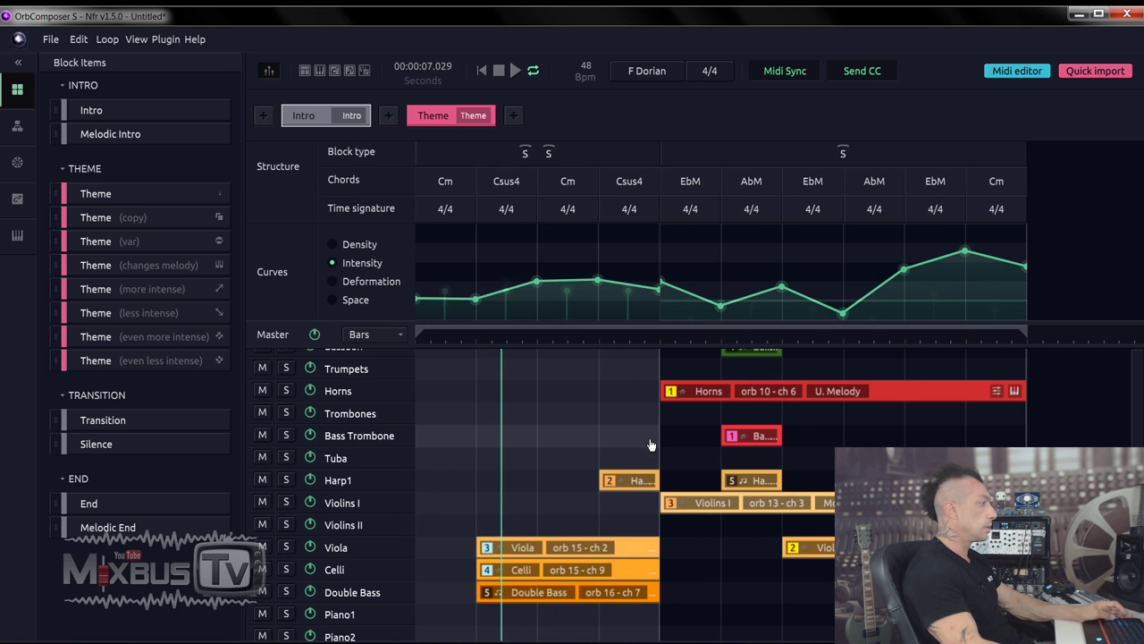
{"action": "scroll", "coordinate": [608, 441], "scroll_direction": "up", "scroll_amount": 2}
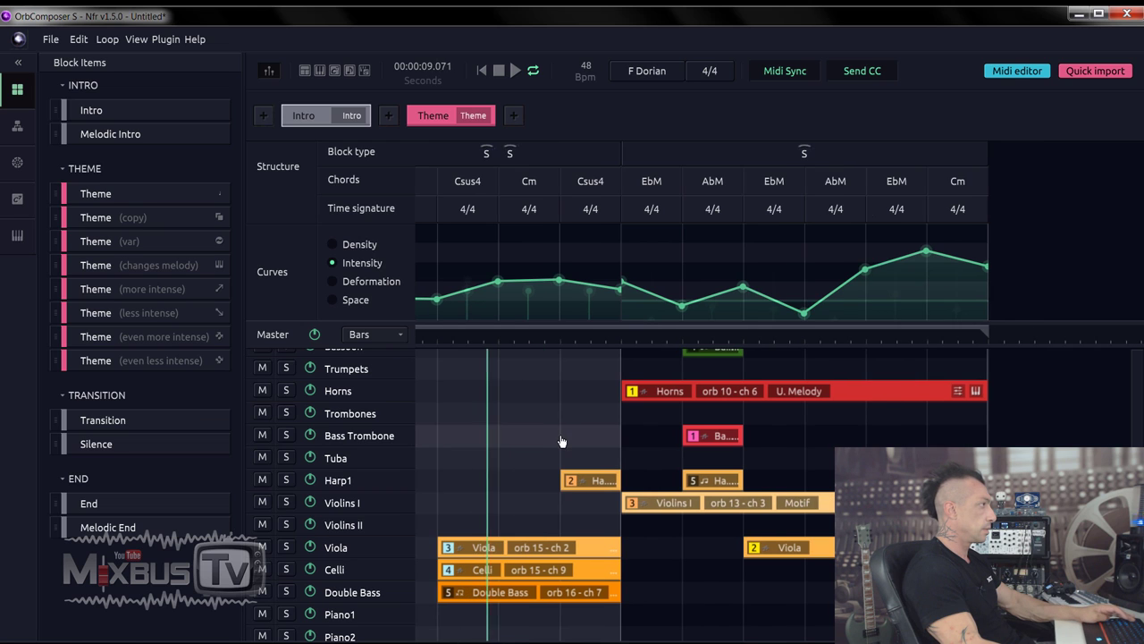
{"action": "scroll", "coordinate": [608, 437], "scroll_direction": "down", "scroll_amount": 1}
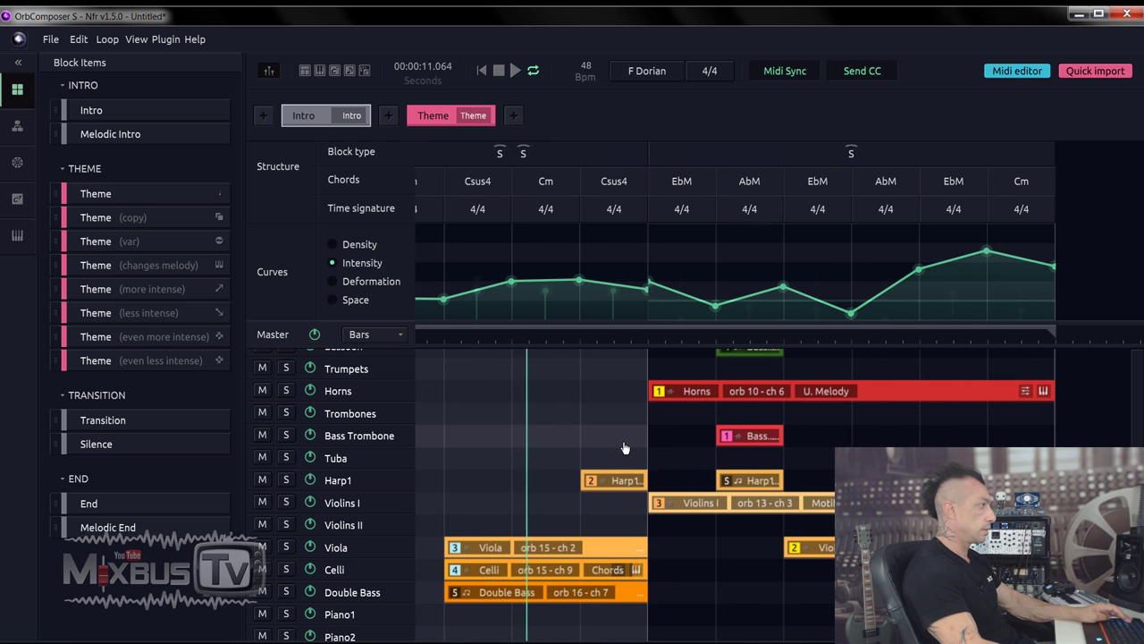
{"action": "scroll", "coordinate": [625, 449], "scroll_direction": "down", "scroll_amount": 1}
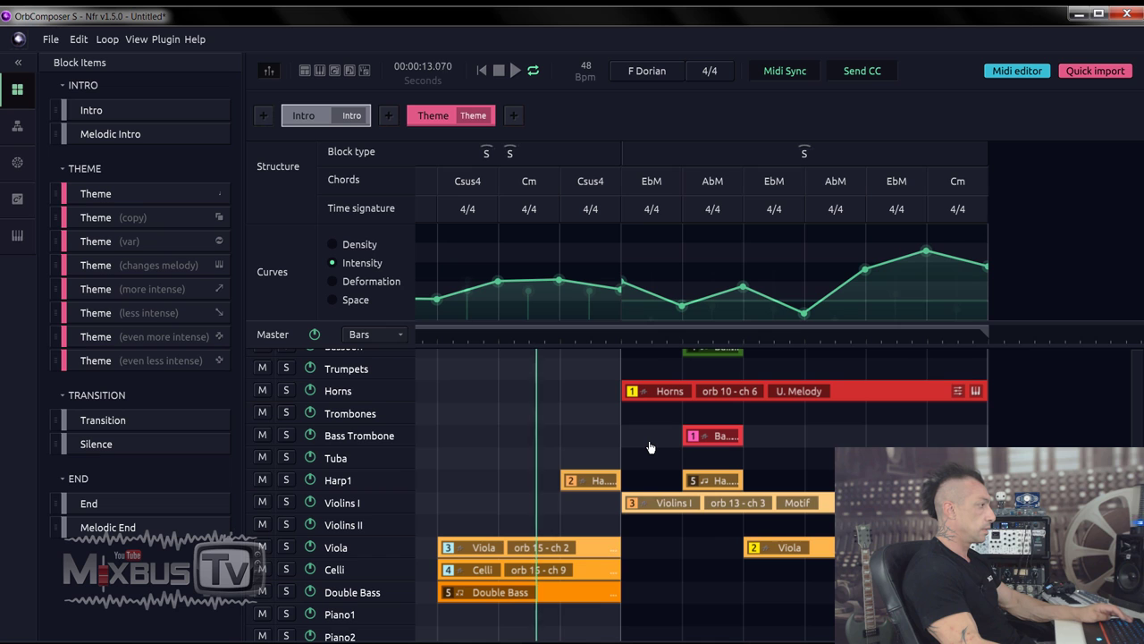
{"action": "scroll", "coordinate": [648, 449], "scroll_direction": "down", "scroll_amount": 1}
{"action": "scroll", "coordinate": [649, 449], "scroll_direction": "down", "scroll_amount": 1}
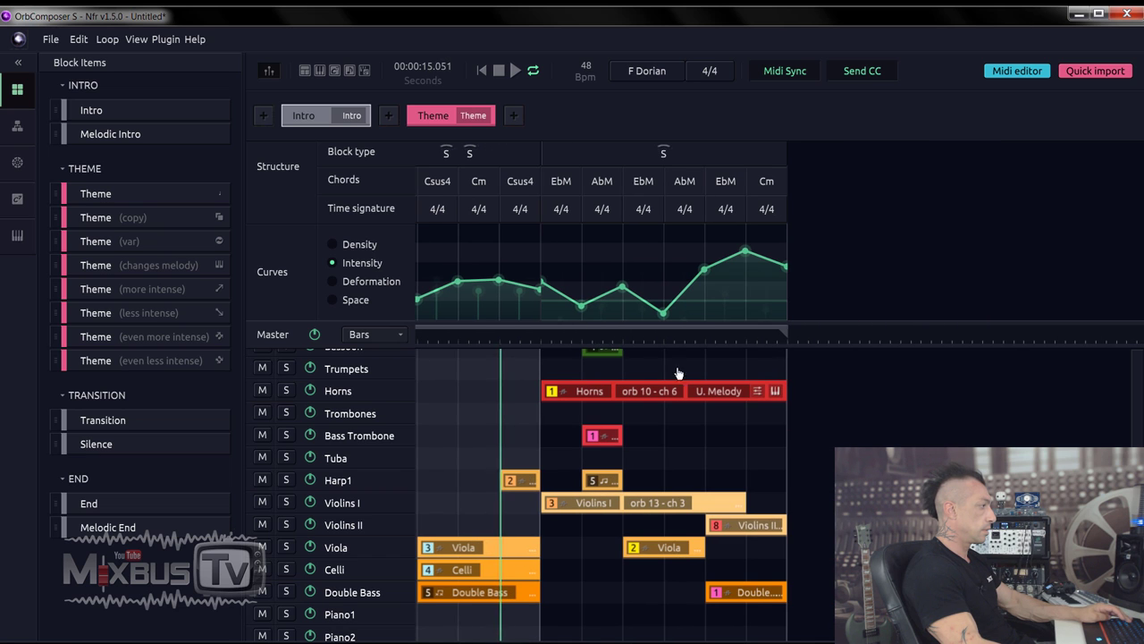
{"action": "scroll", "coordinate": [688, 451], "scroll_direction": "up", "scroll_amount": 3}
{"action": "scroll", "coordinate": [825, 375], "scroll_direction": "down", "scroll_amount": 3}
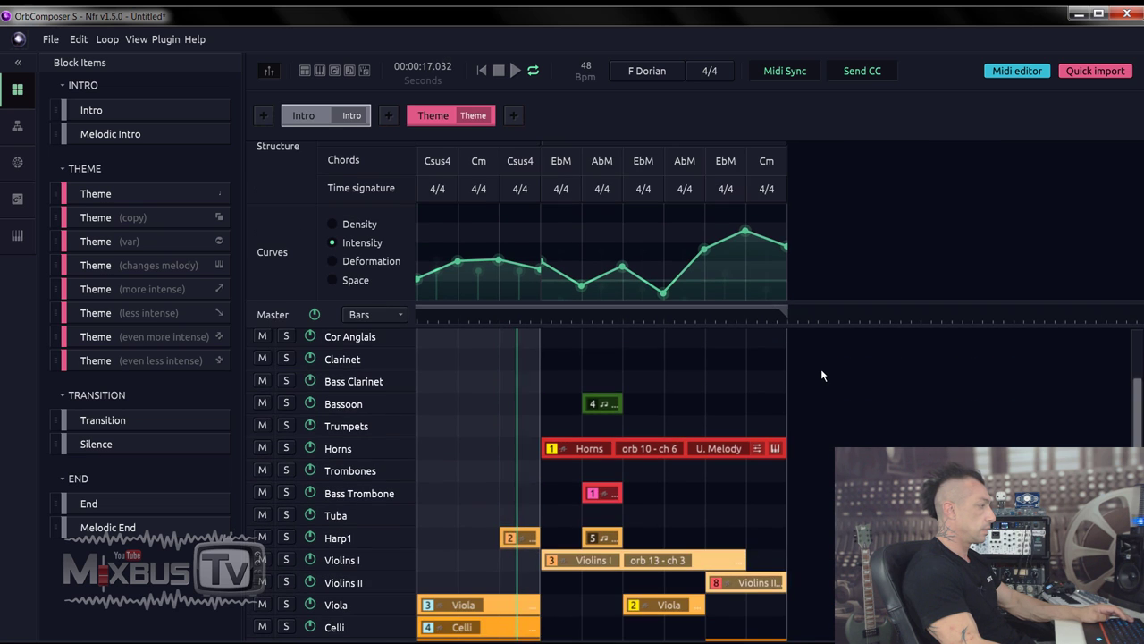
{"action": "scroll", "coordinate": [821, 368], "scroll_direction": "up", "scroll_amount": 2}
{"action": "scroll", "coordinate": [707, 410], "scroll_direction": "right", "scroll_amount": 1}
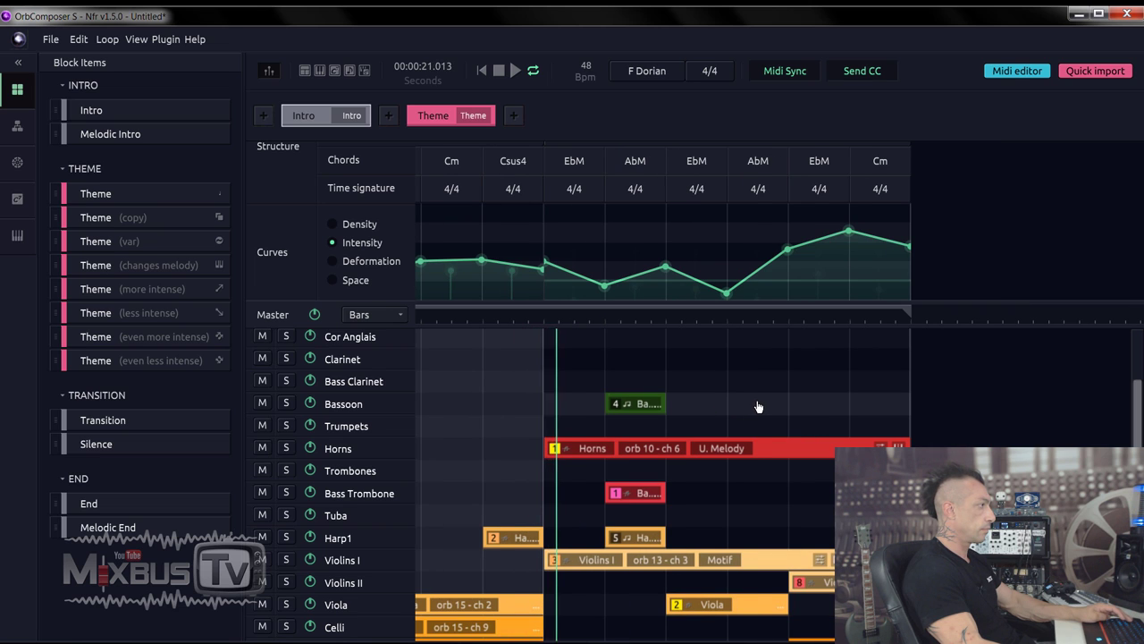
{"action": "scroll", "coordinate": [749, 407], "scroll_direction": "up", "scroll_amount": 1}
Step: Show the Density curve across the Intro and Theme blocks
{"action": "left_click", "coordinate": [360, 225]}
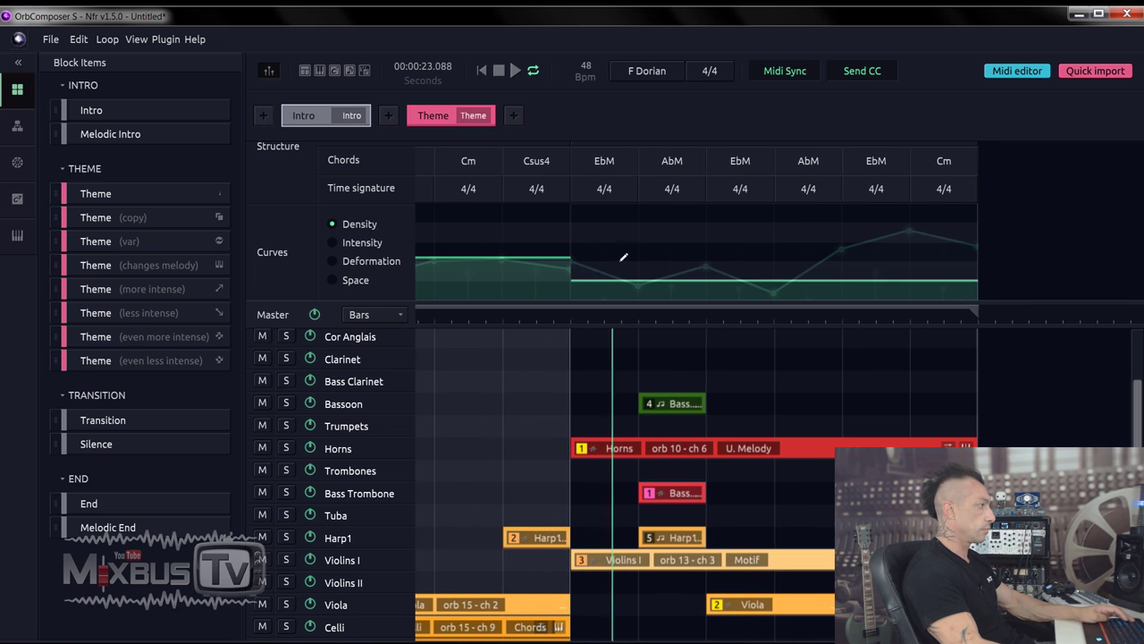
{"action": "scroll", "coordinate": [626, 258], "scroll_direction": "down", "scroll_amount": 1}
{"action": "scroll", "coordinate": [723, 376], "scroll_direction": "down", "scroll_amount": 1}
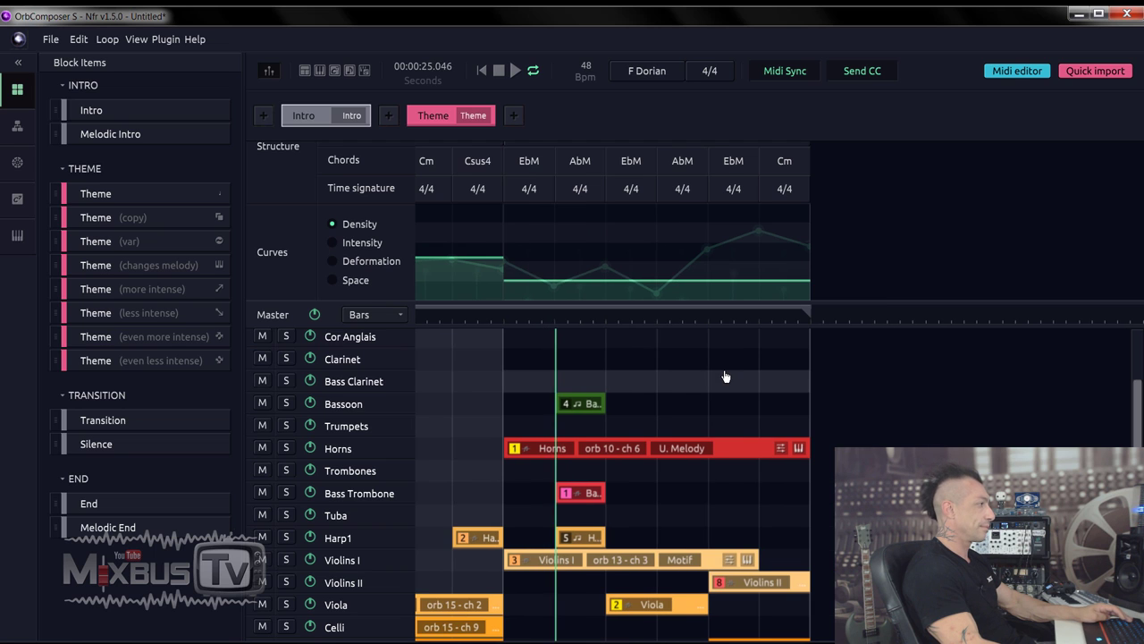
{"action": "scroll", "coordinate": [798, 372], "scroll_direction": "up", "scroll_amount": 1}
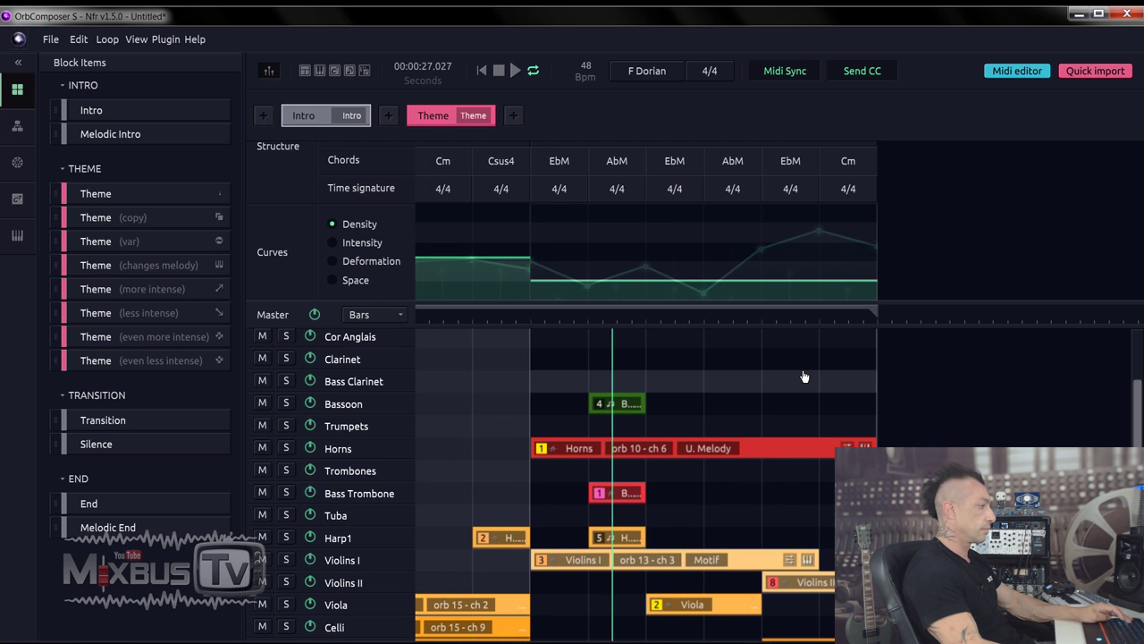
{"action": "scroll", "coordinate": [778, 389], "scroll_direction": "down", "scroll_amount": 3}
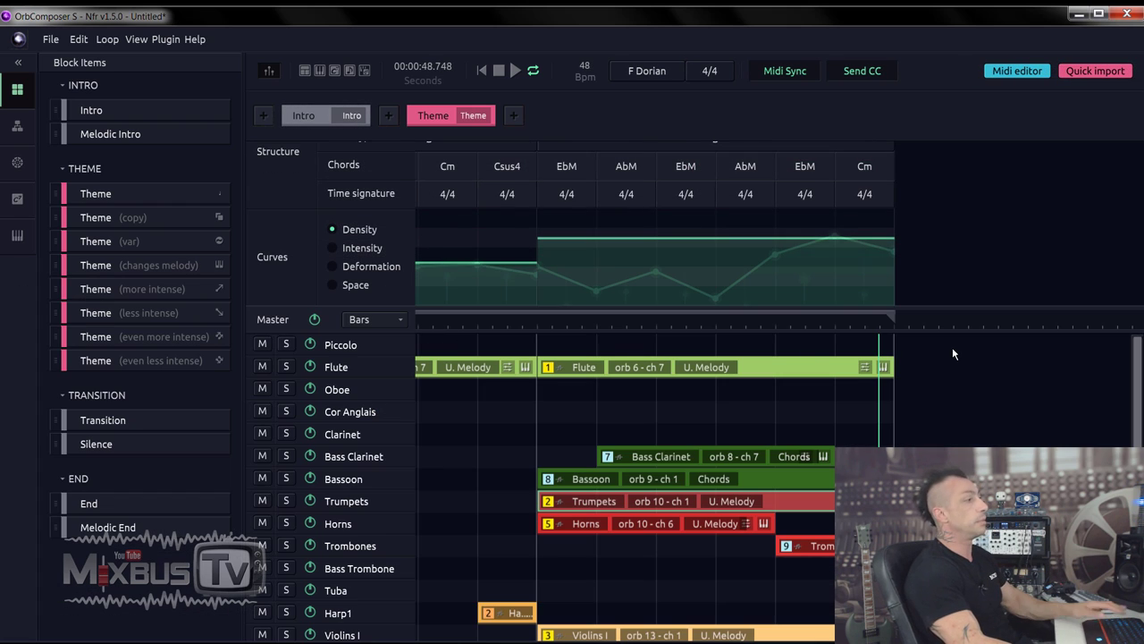
{"action": "scroll", "coordinate": [884, 405], "scroll_direction": "down", "scroll_amount": 1}
{"action": "scroll", "coordinate": [867, 418], "scroll_direction": "up", "scroll_amount": 2}
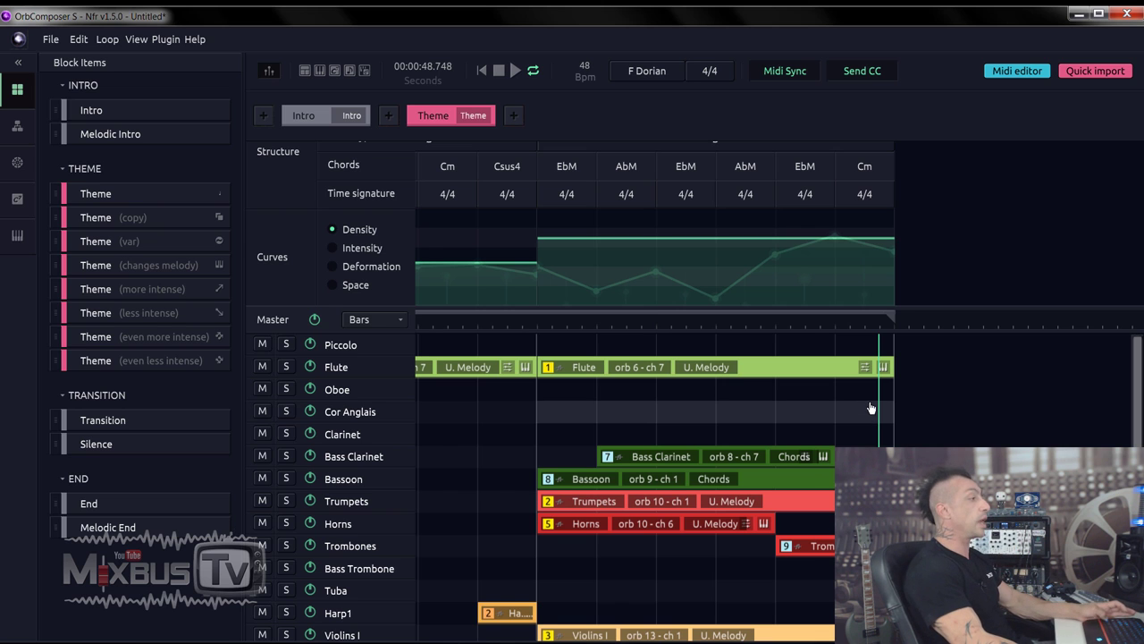
{"action": "scroll", "coordinate": [753, 440], "scroll_direction": "down", "scroll_amount": 2}
{"action": "scroll", "coordinate": [753, 440], "scroll_direction": "left", "scroll_amount": 2}
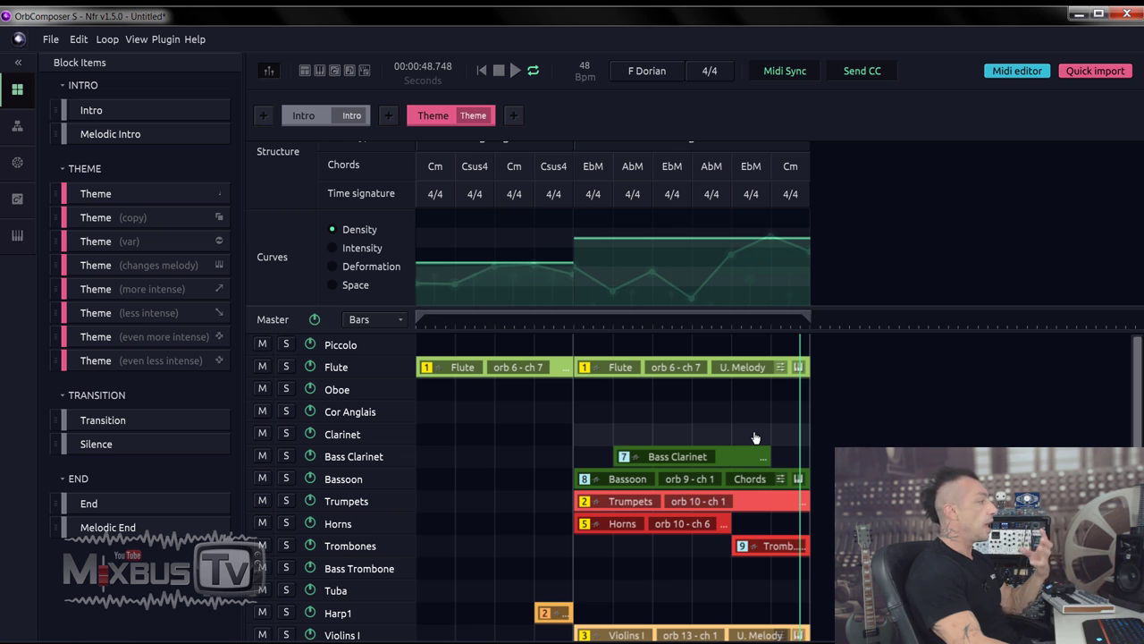
{"action": "scroll", "coordinate": [639, 447], "scroll_direction": "down", "scroll_amount": 3}
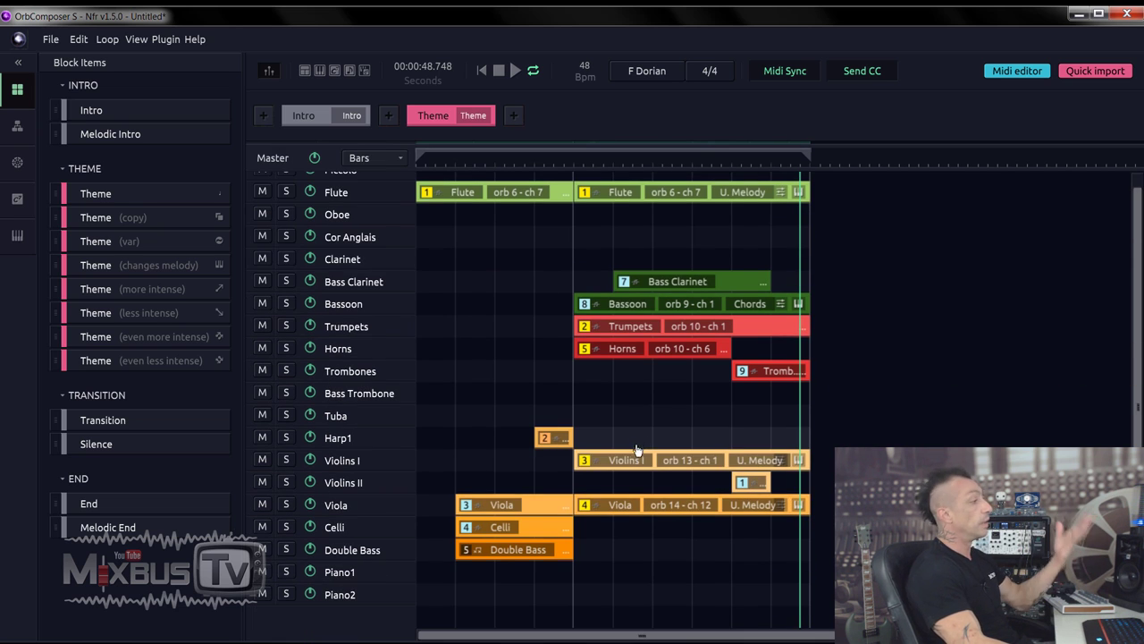
{"action": "scroll", "coordinate": [629, 480], "scroll_direction": "up", "scroll_amount": 3}
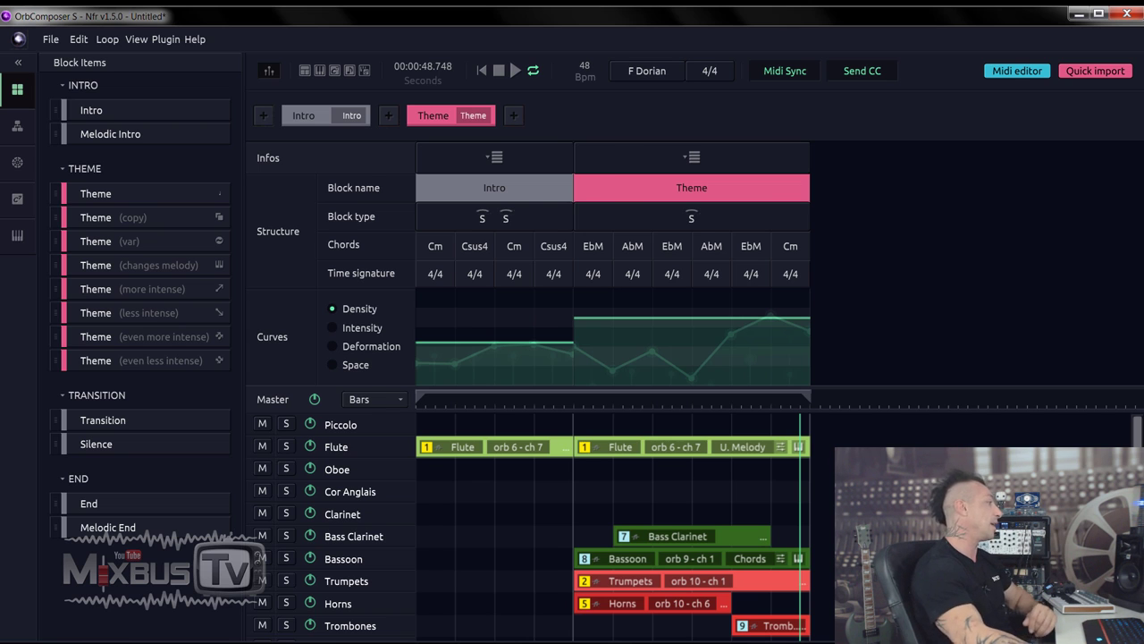
{"action": "scroll", "coordinate": [616, 393], "scroll_direction": "down", "scroll_amount": 2}
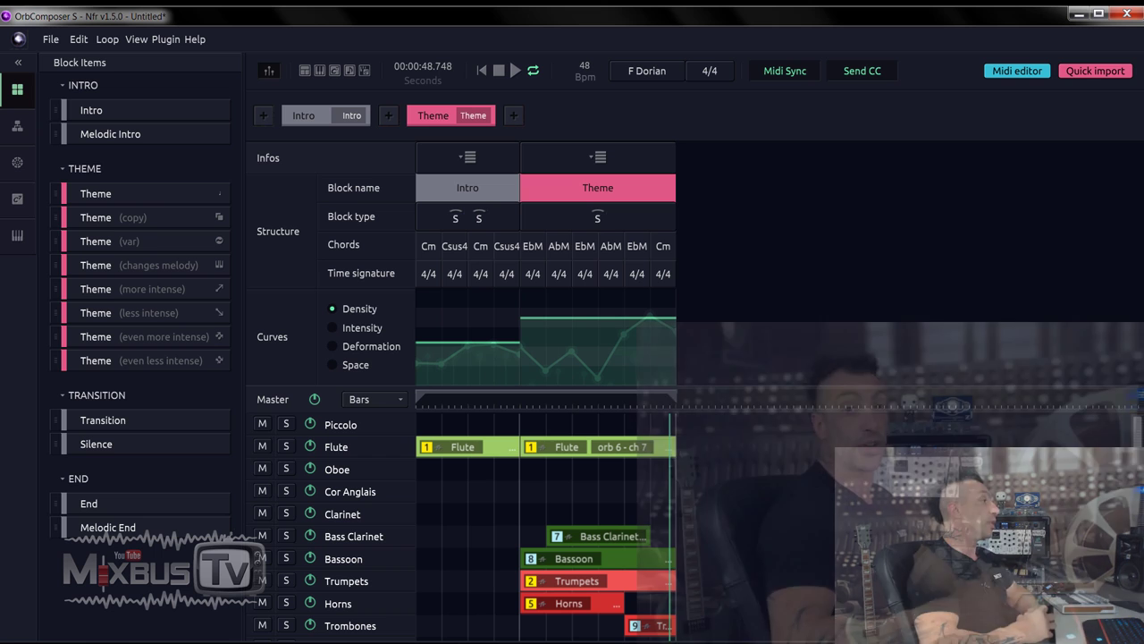